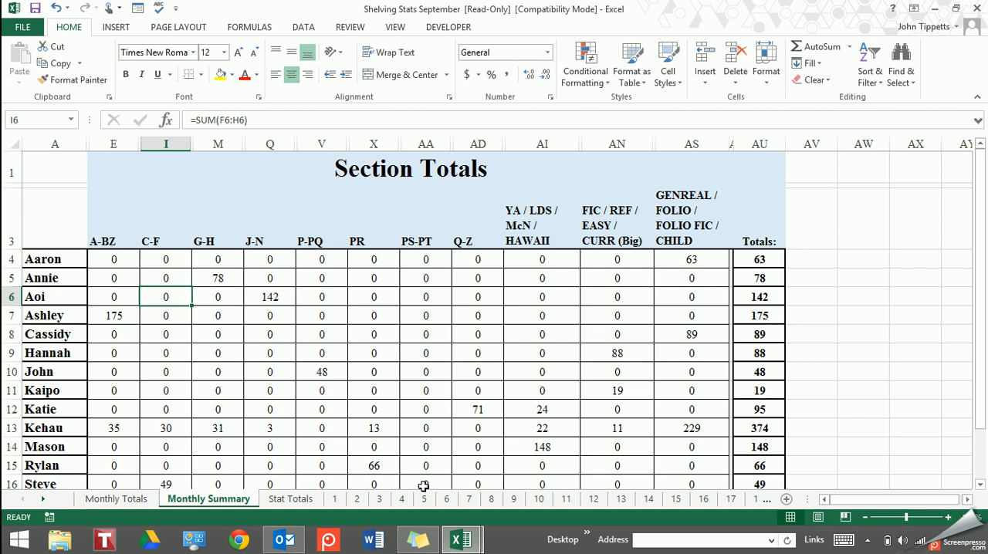
Switch to the desktop and open the I Want to Excel Today folder
key("alt+Tab")
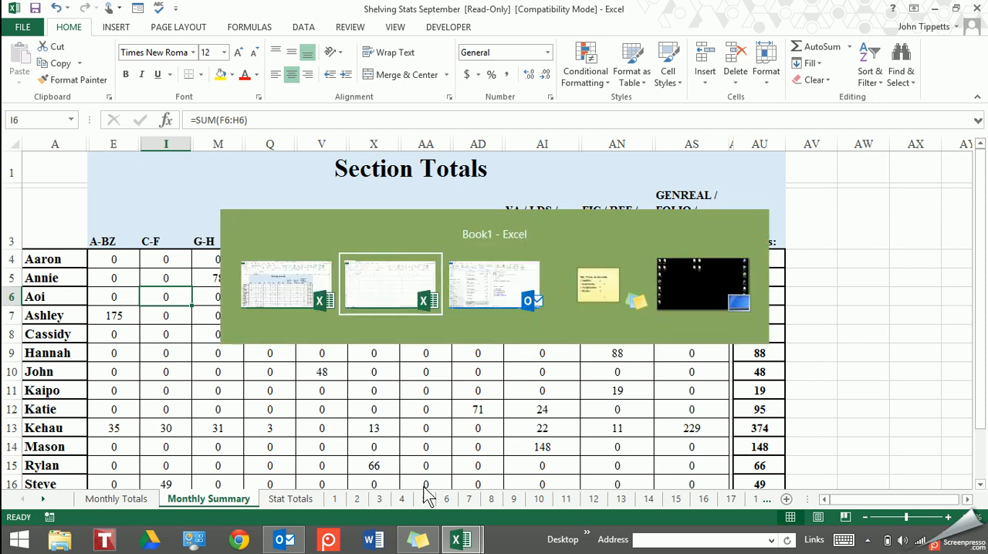
key("alt+Tab")
key("alt+Tab")
key("alt+Tab")
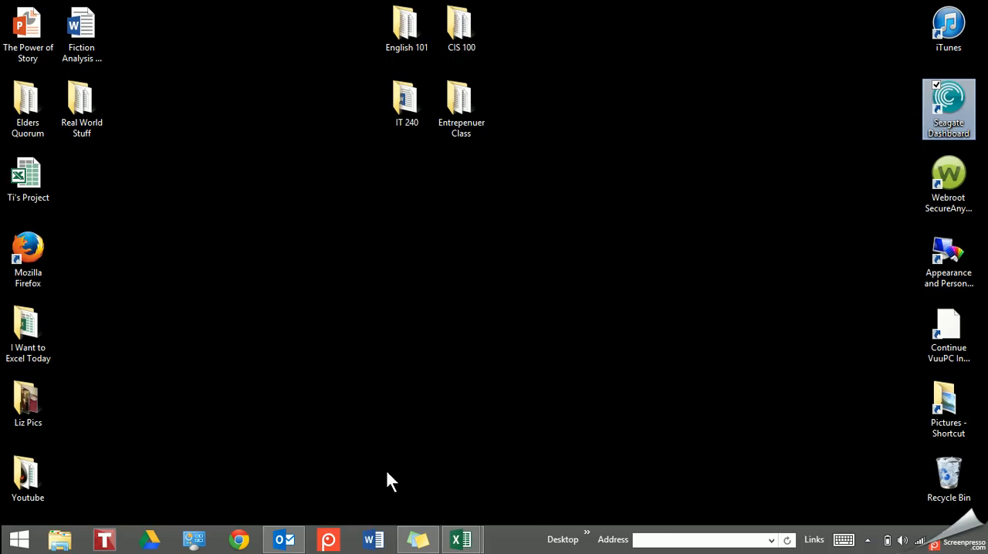
left_click(22, 324)
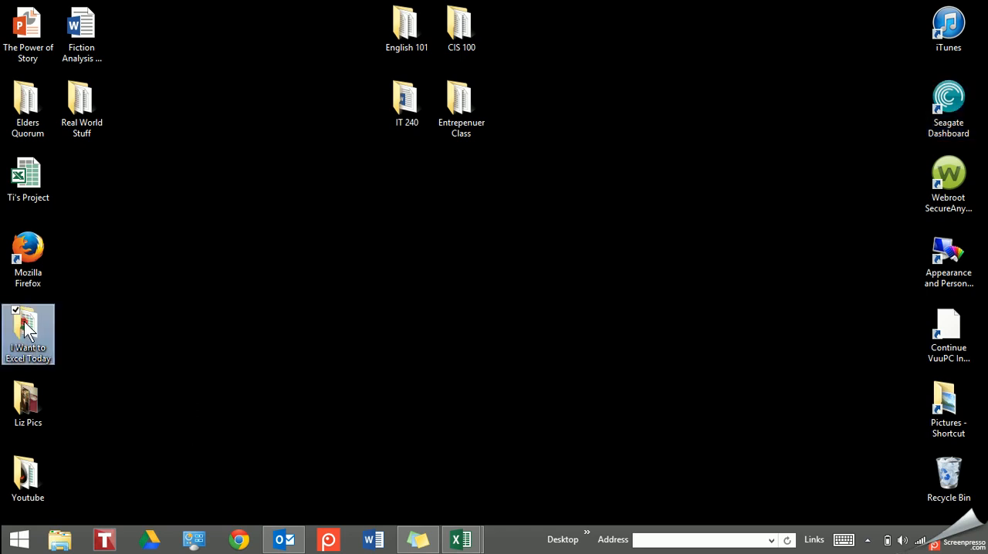
left_click(104, 328)
left_click(21, 324)
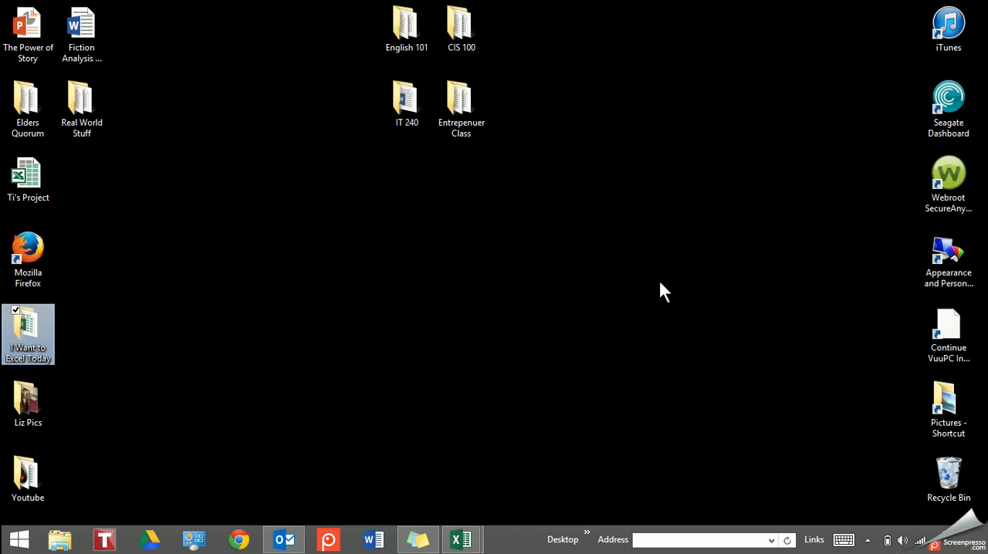
key("Return")
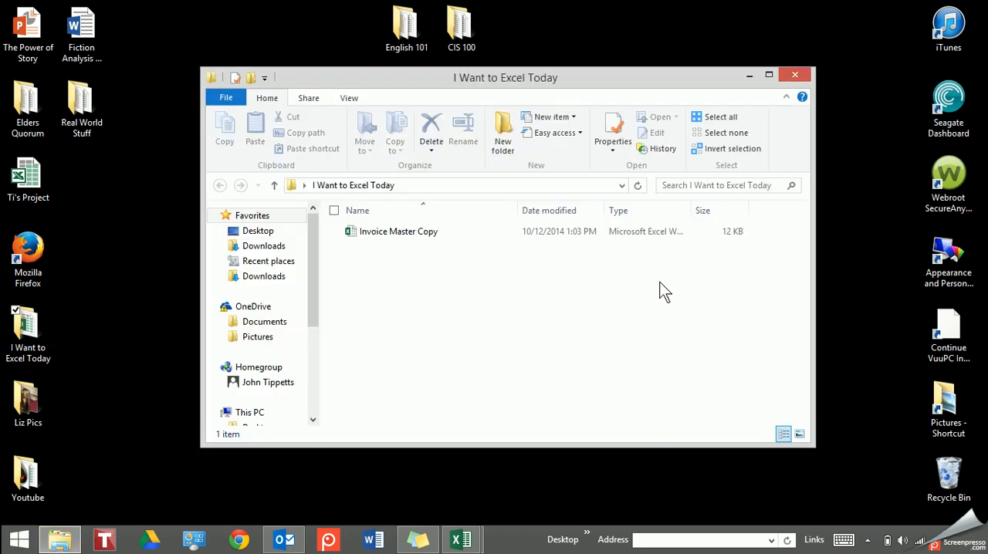
Open the Invoice Master Copy workbook, close it, and reopen it from the I Want to Excel Today folder
double_click(400, 233)
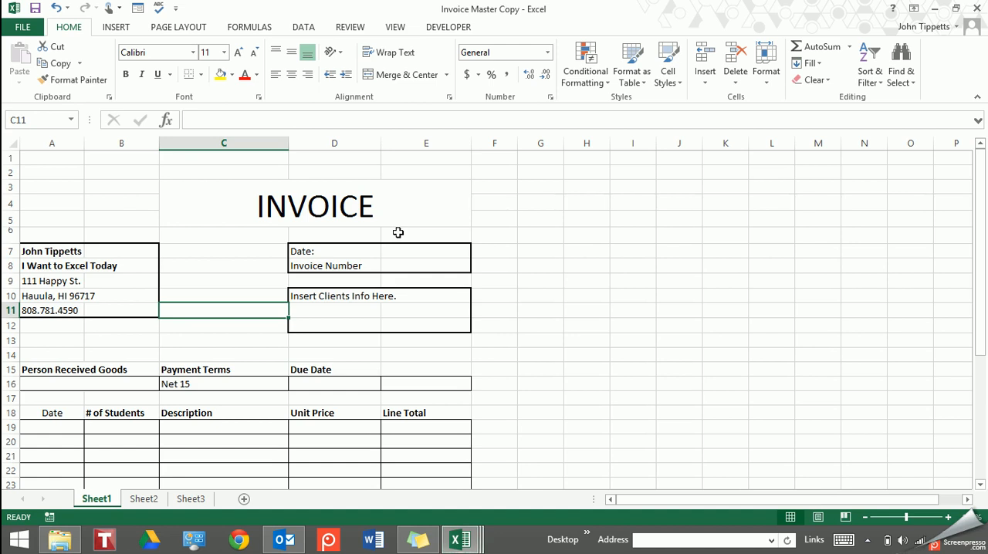
left_click(979, 9)
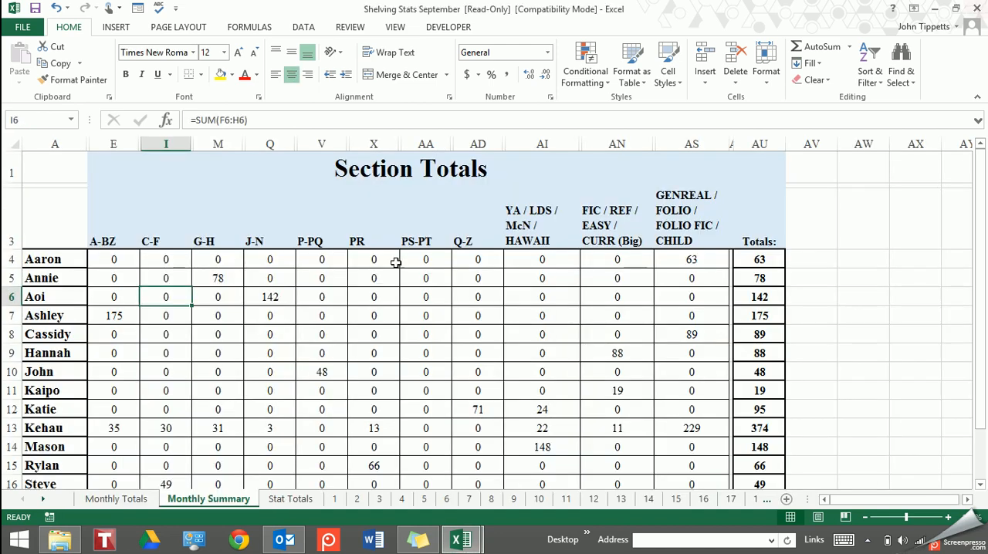
key("alt+Tab")
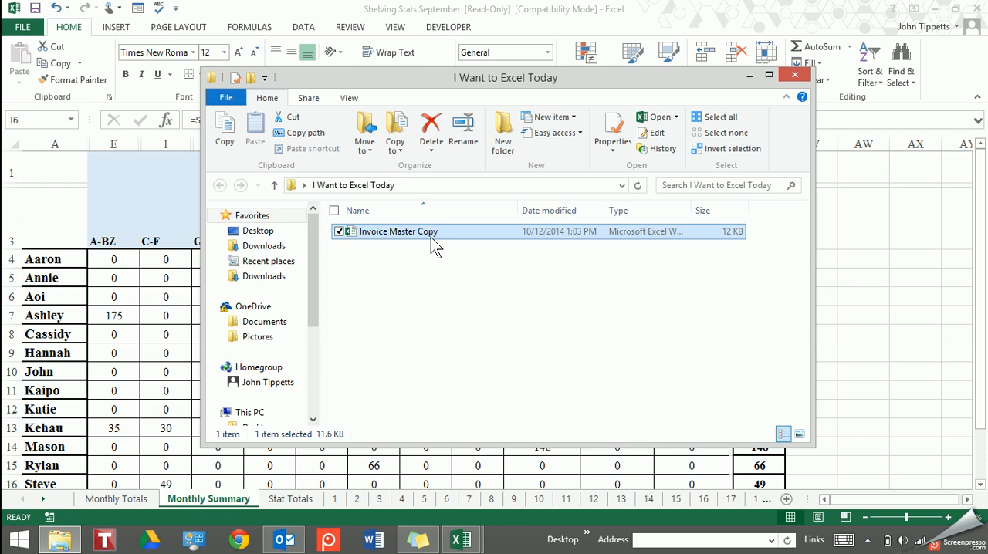
double_click(435, 232)
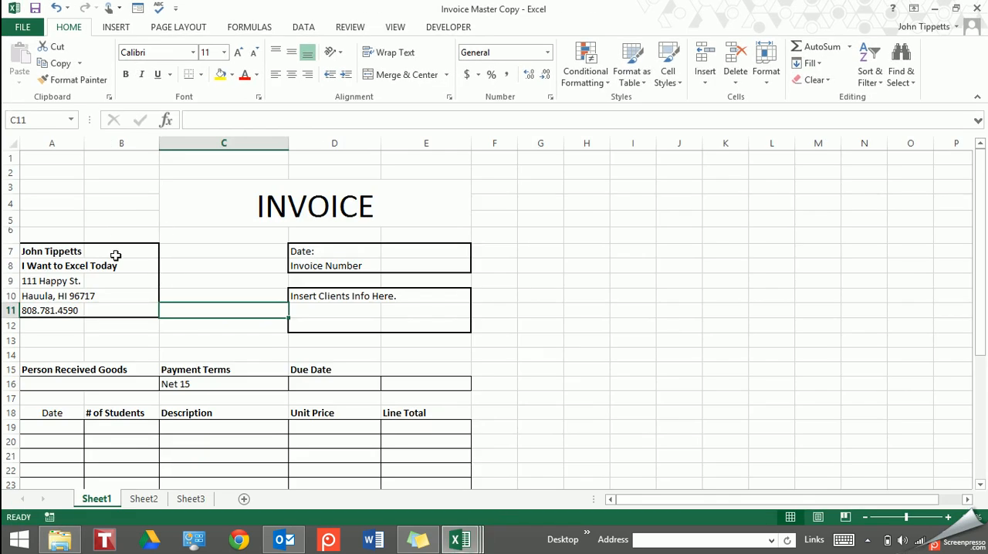
Replace the sender's name in cell A7 with a different full name and save the workbook
left_click(58, 251)
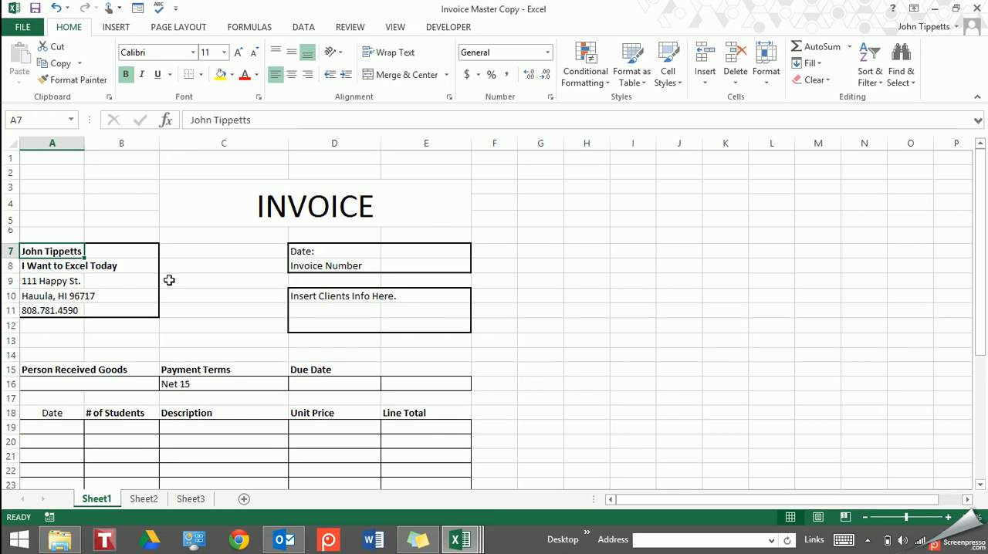
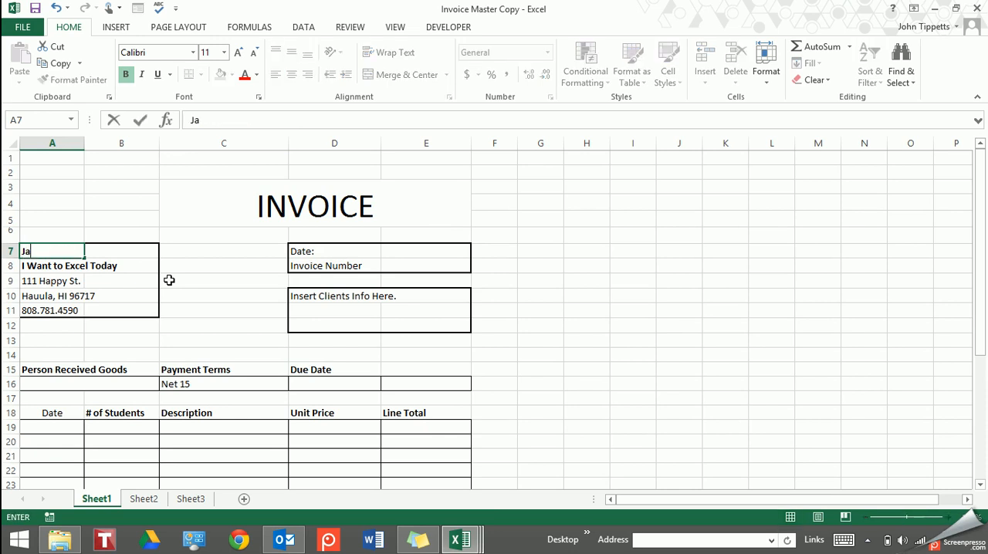
key("Return")
left_click(34, 10)
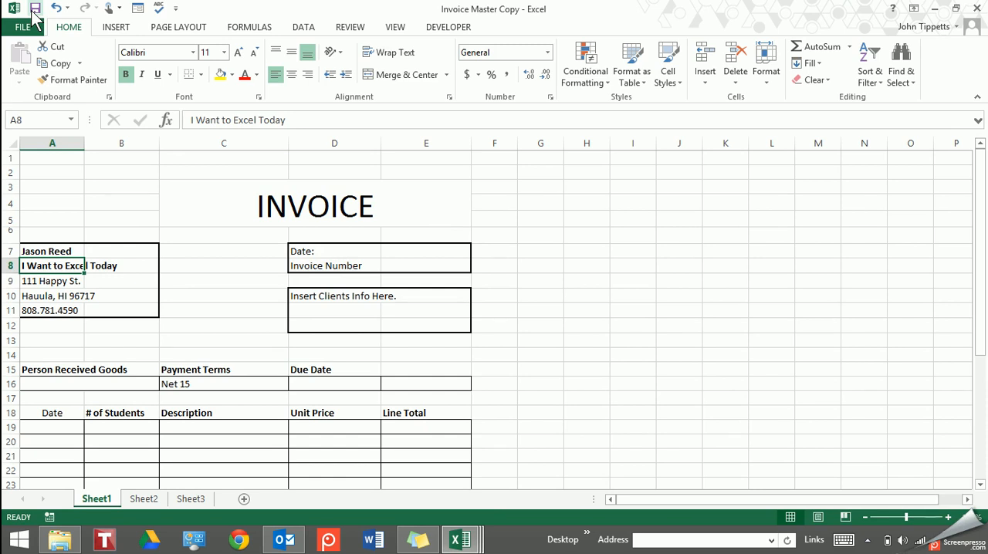
Re-enter the original sender's full name in cell A7 of the invoice
key("Up")
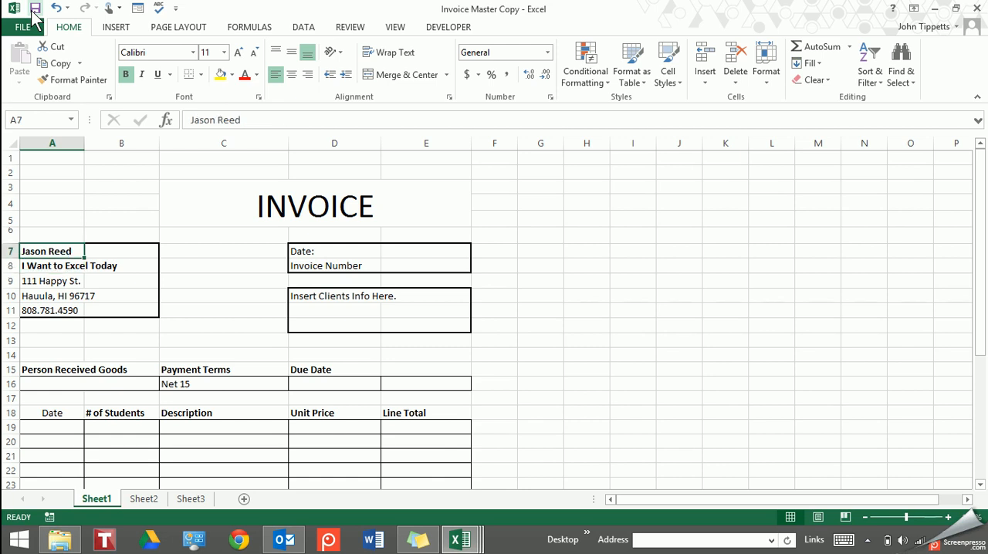
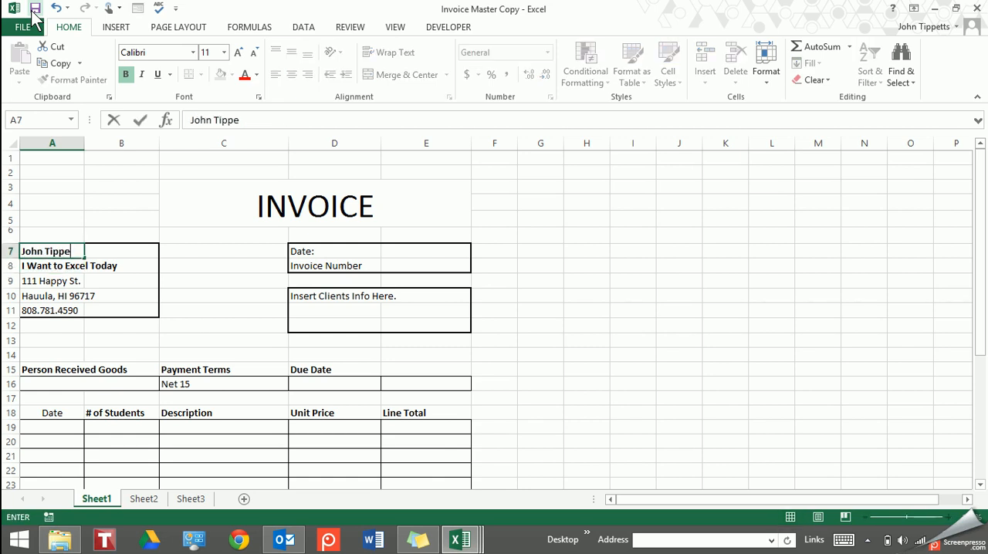
key("Return")
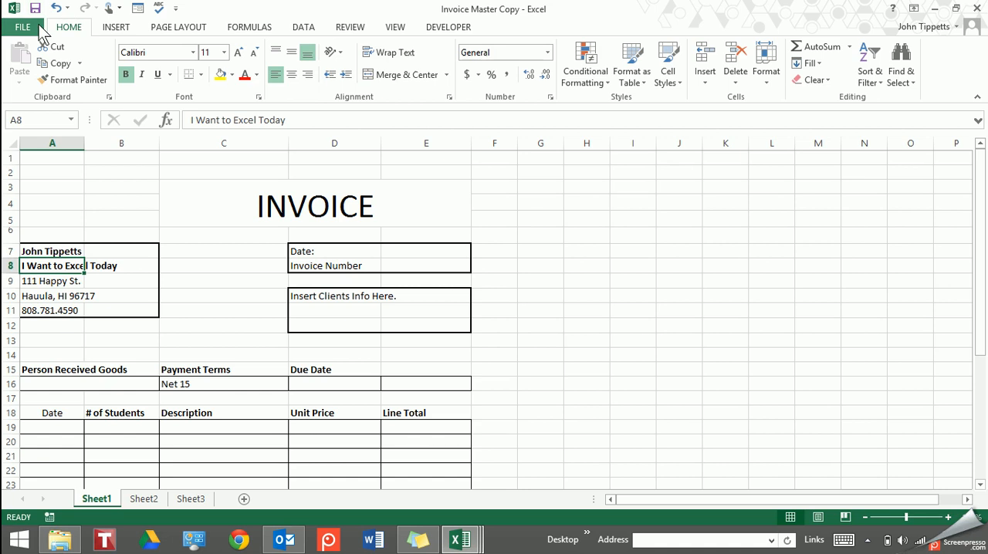
Start saving the invoice as a new file from the current I Want to Excel Today folder
left_click(29, 27)
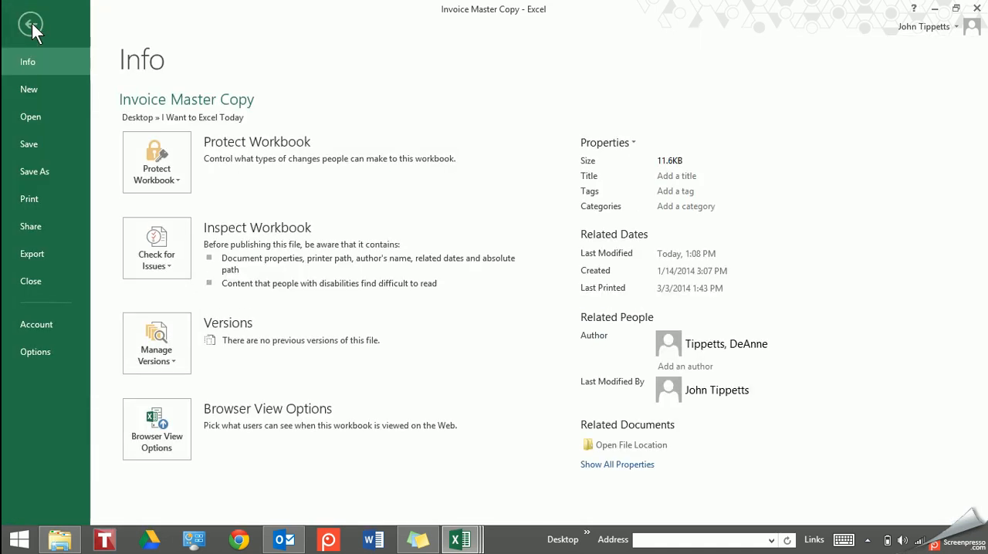
left_click(32, 24)
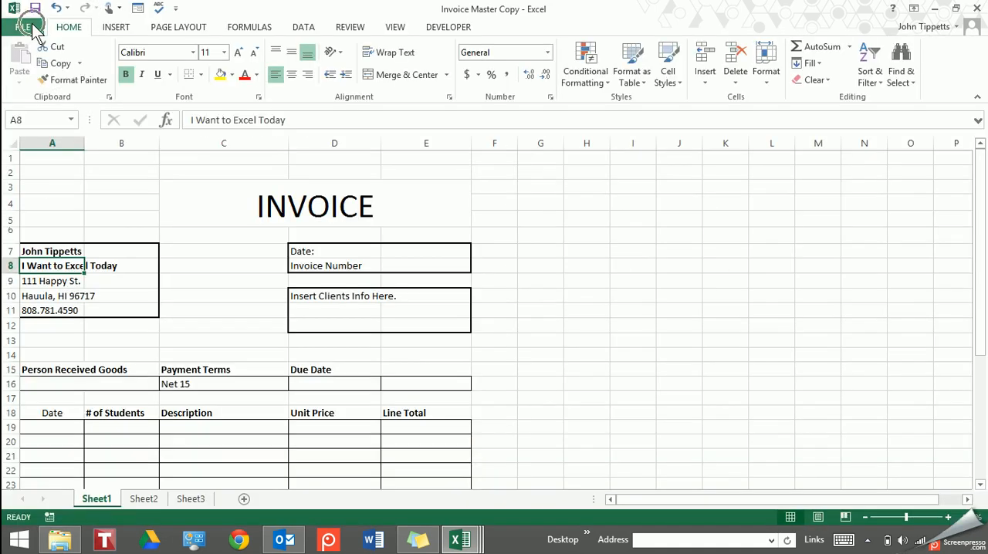
left_click(32, 25)
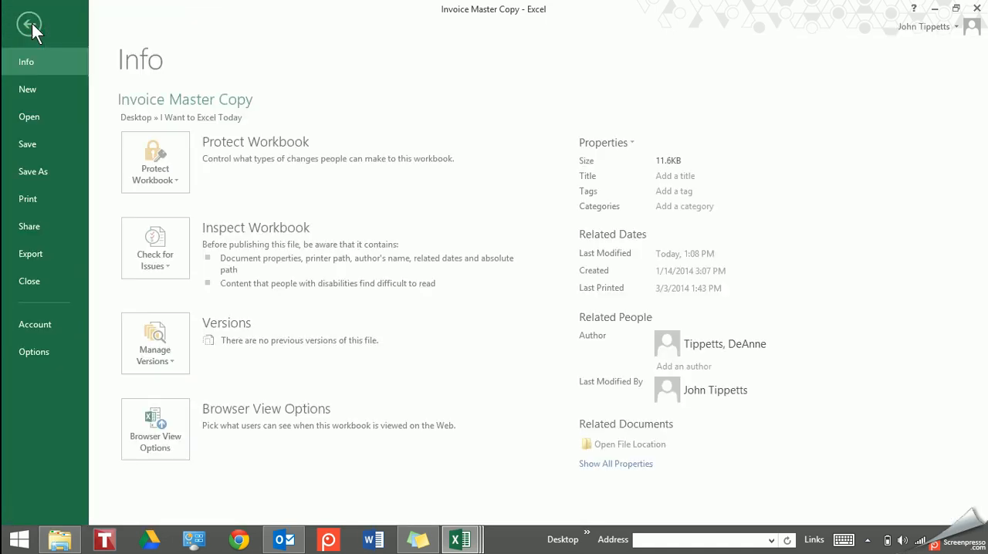
left_click(38, 170)
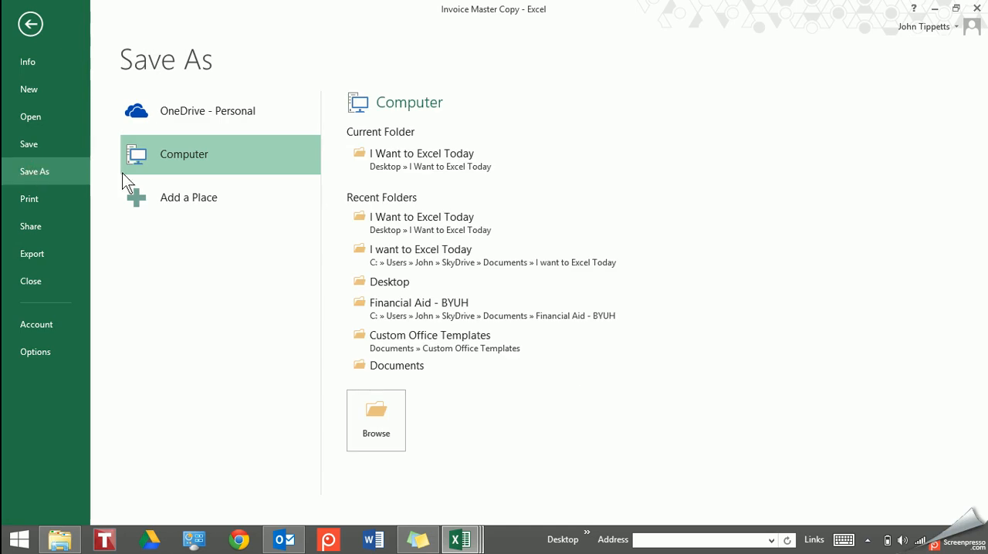
left_click(403, 156)
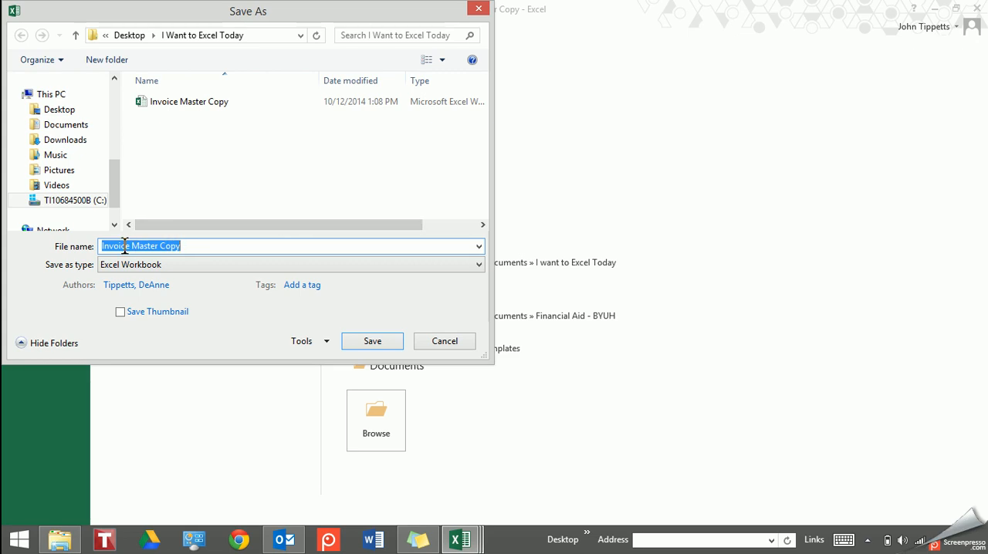
Set the new file's name to "Invoice I want to excel today"
left_click(191, 244)
key("BackSpace")
key("BackSpace")
key("BackSpace")
key("BackSpace")
key("BackSpace")
key("BackSpace")
key("BackSpace")
key("BackSpace")
key("BackSpace")
key("BackSpace")
key("BackSpace")
key("BackSpace")
key("BackSpace")
key("BackSpace")
key("BackSpace")
key("BackSpace")
key("BackSpace")
key("BackSpace")
key("BackSpace")
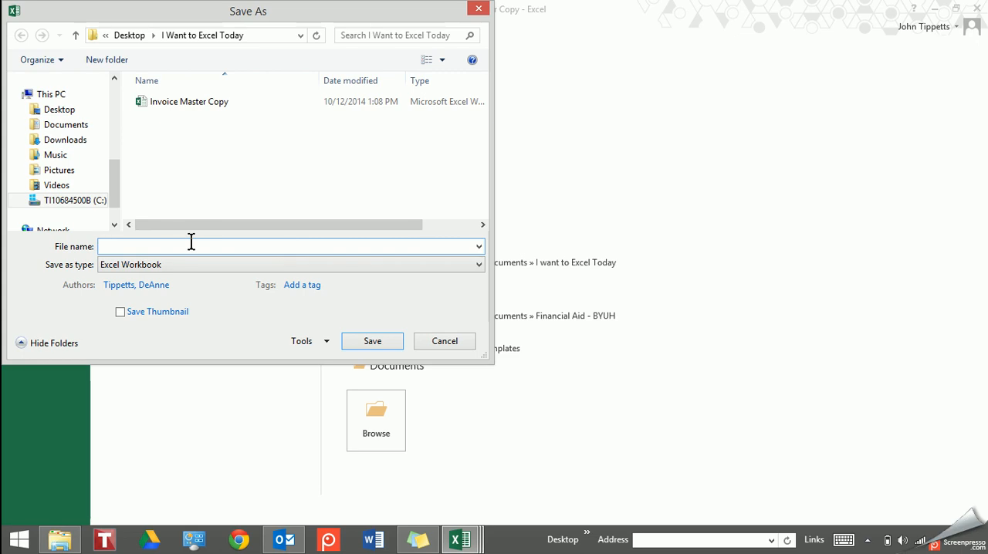
type("Invoice ")
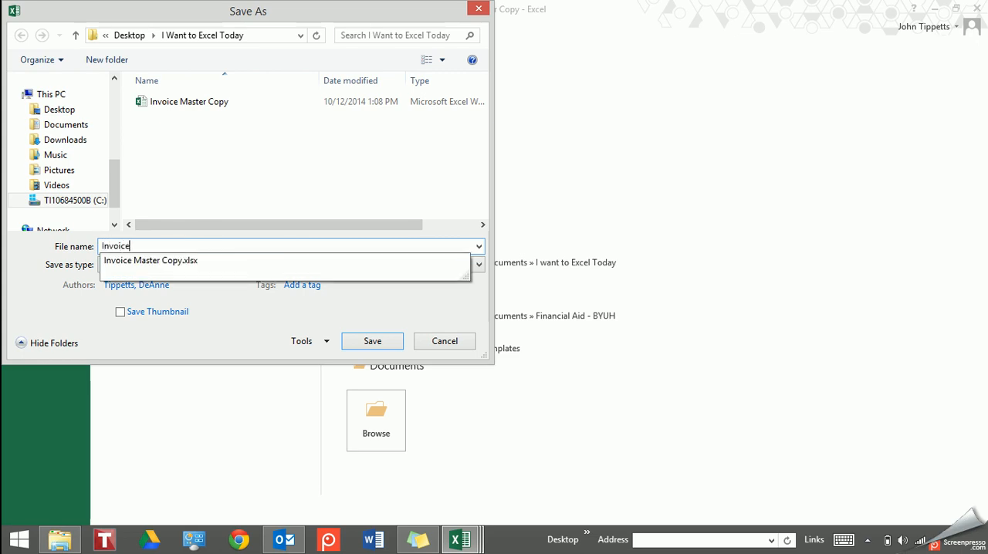
type("I want ")
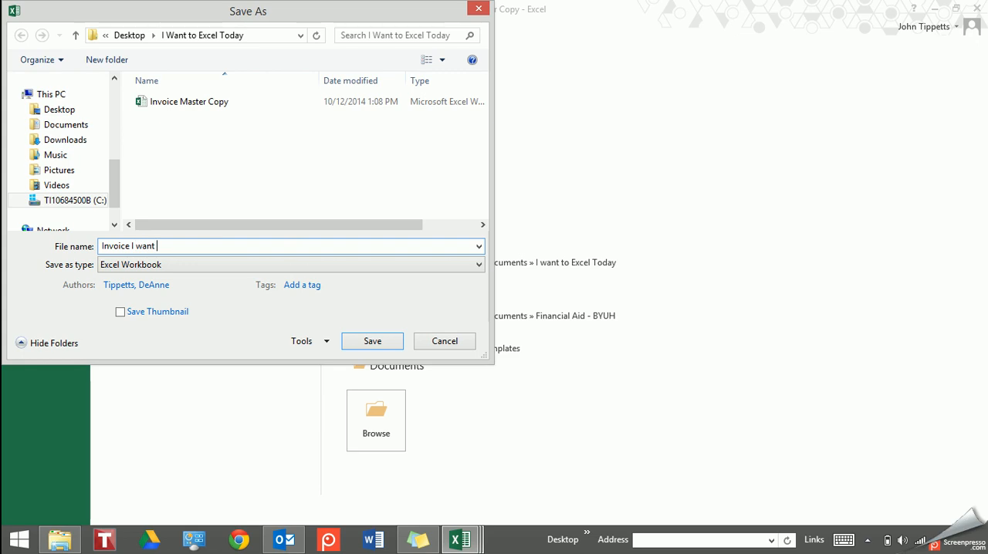
type("to excel today")
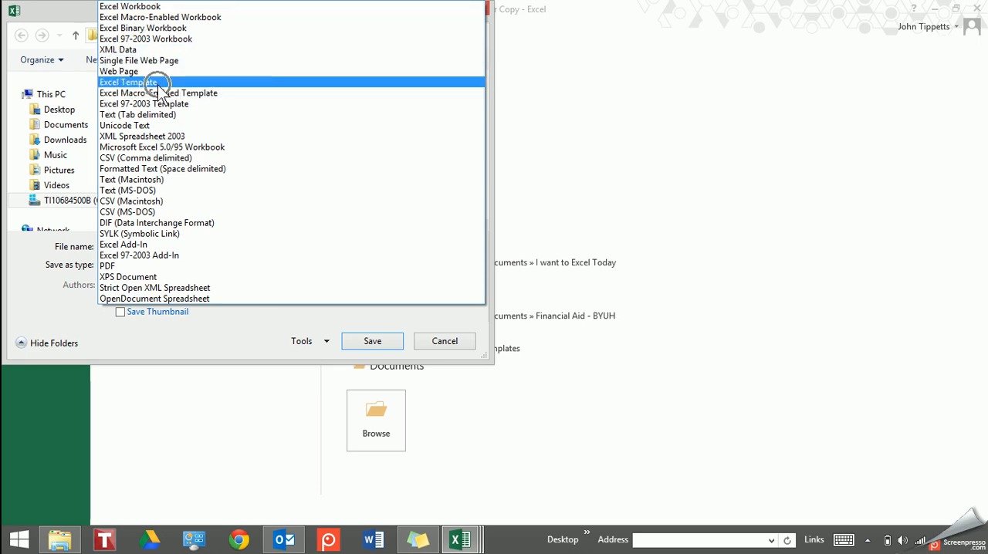
Choose Excel Template as the file type and save the invoice in the Custom Office Templates folder
key("ctrl")
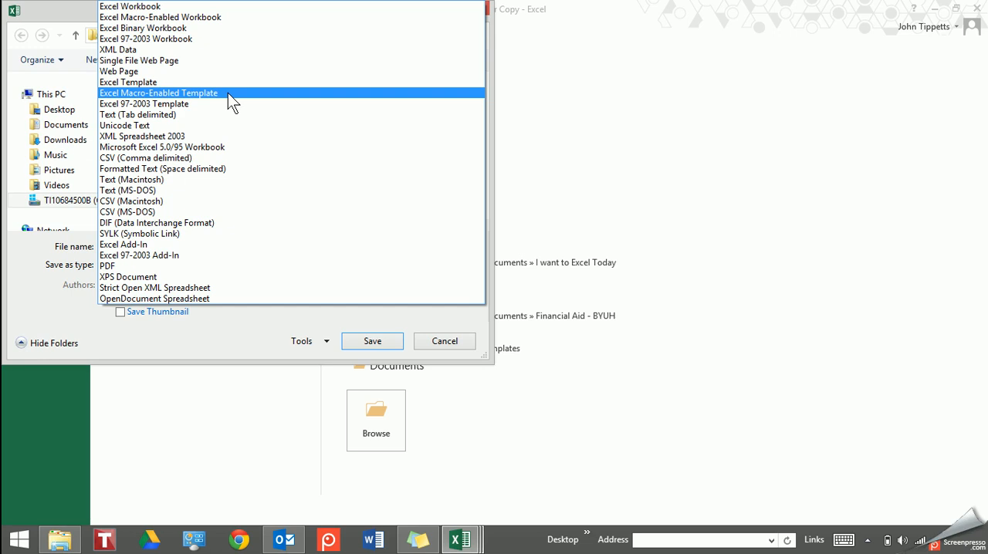
left_click(235, 83)
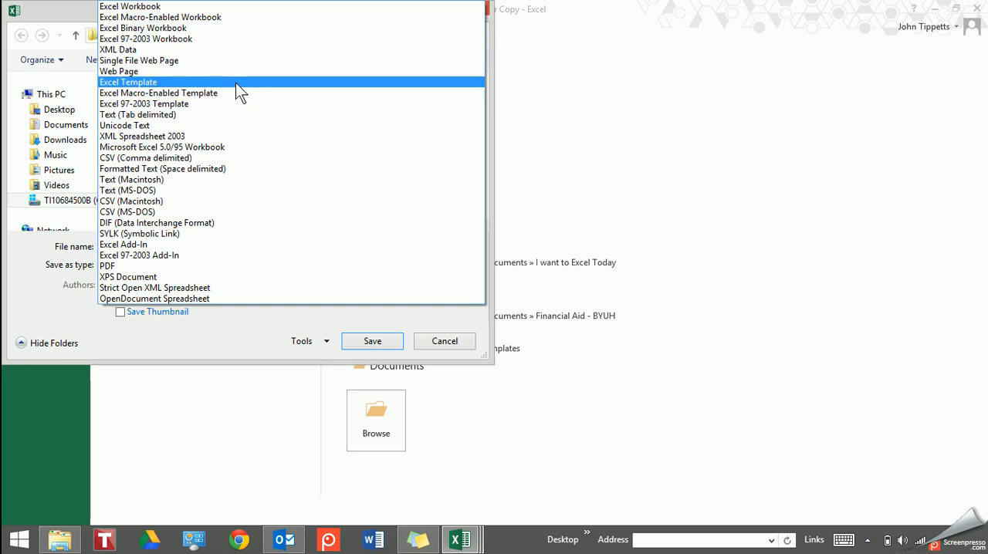
left_click(236, 83)
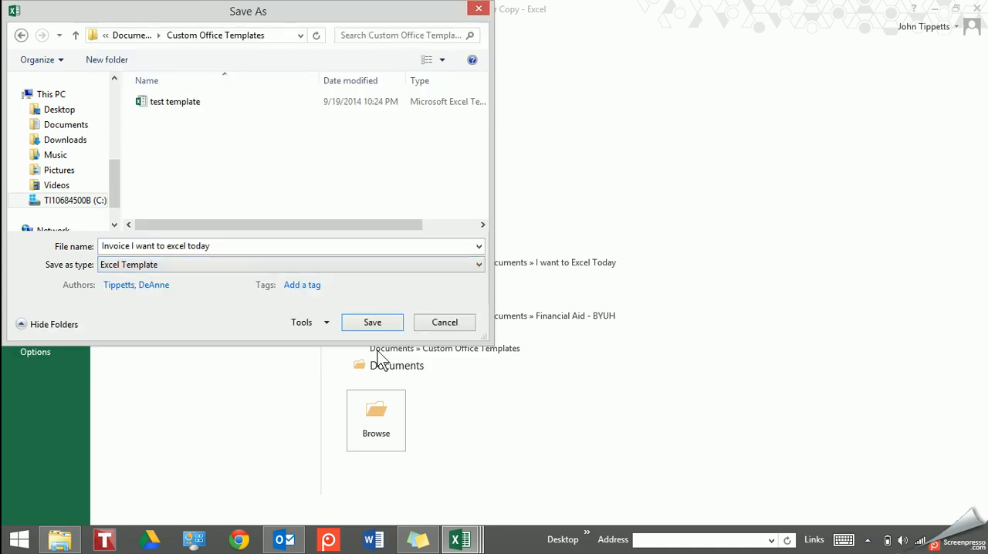
left_click(371, 326)
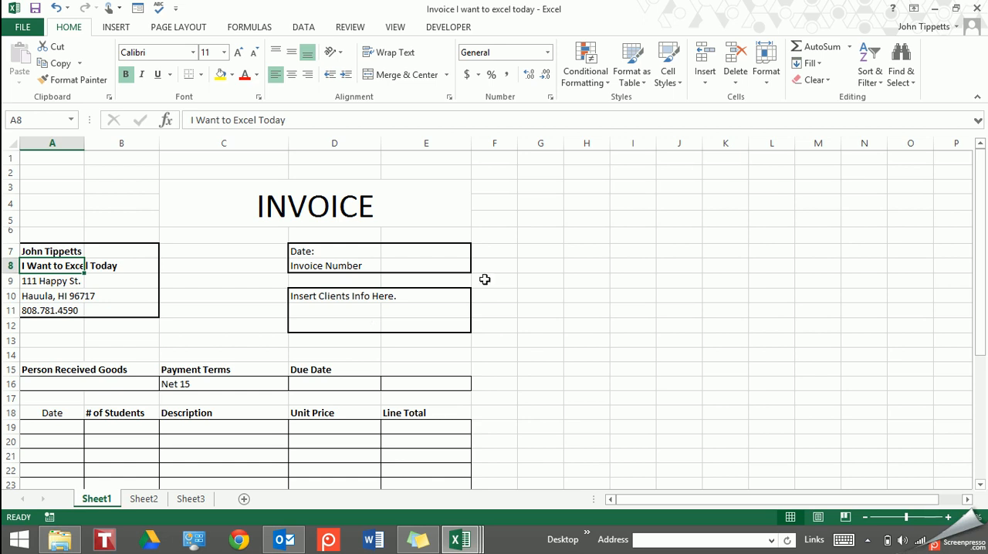
Try to create a new workbook from the personal template "Invoice I want to excel today"
left_click(25, 29)
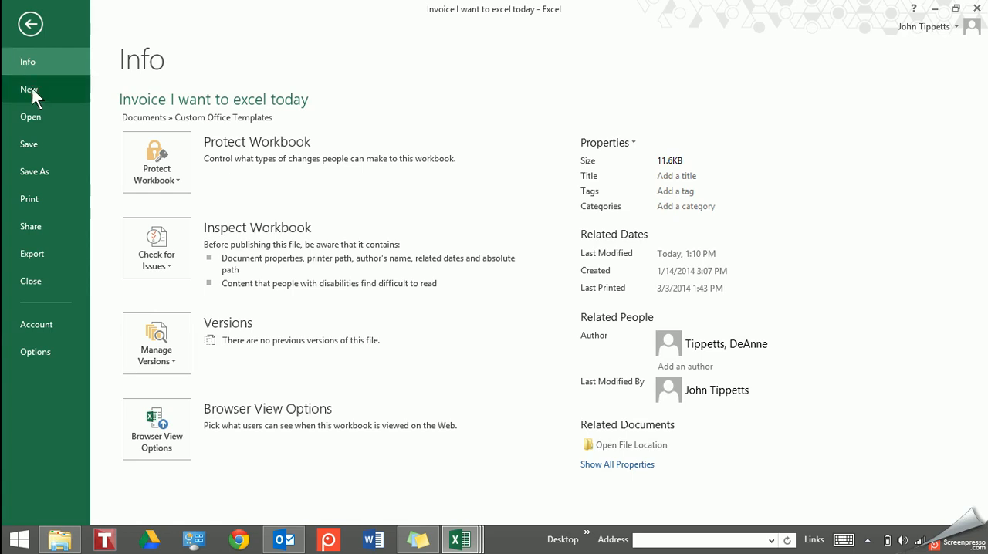
left_click(32, 89)
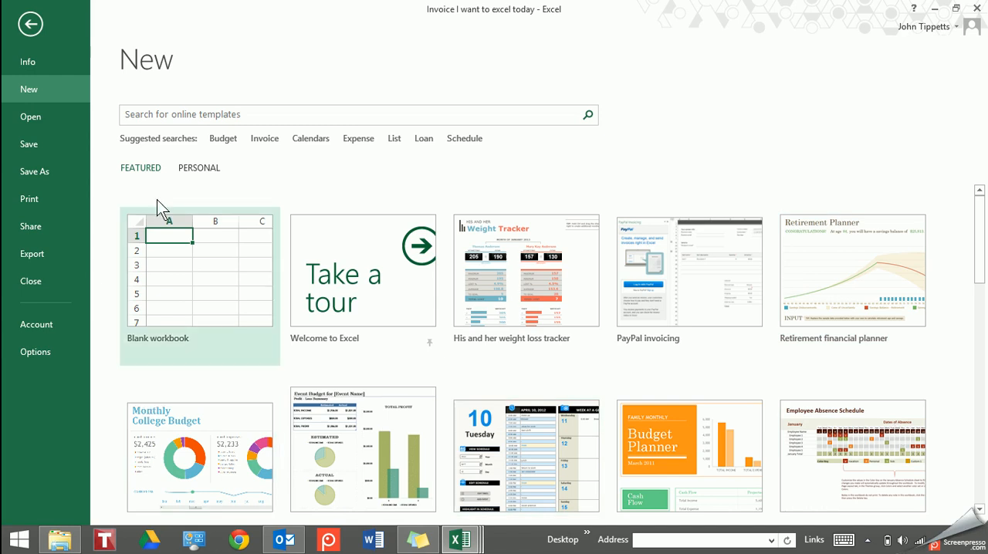
left_click(196, 171)
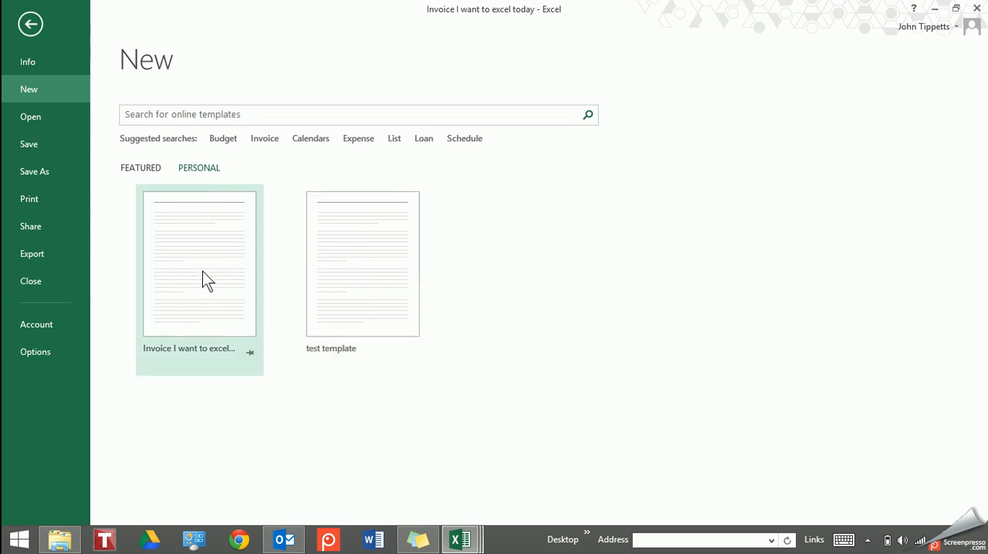
left_click(197, 303)
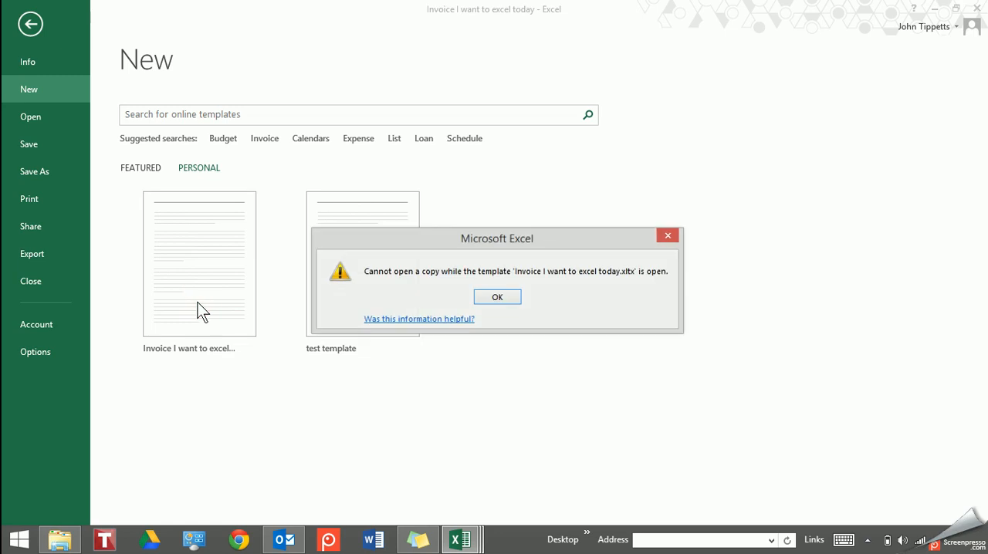
left_click(497, 298)
left_click(30, 23)
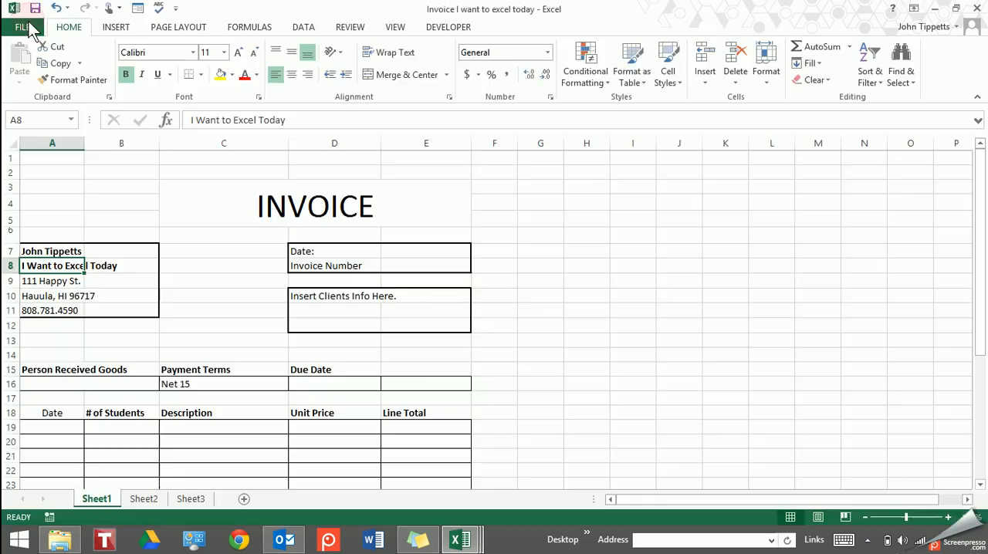
Close the open invoice template and switch to the I Want to Excel Today folder window
left_click(975, 10)
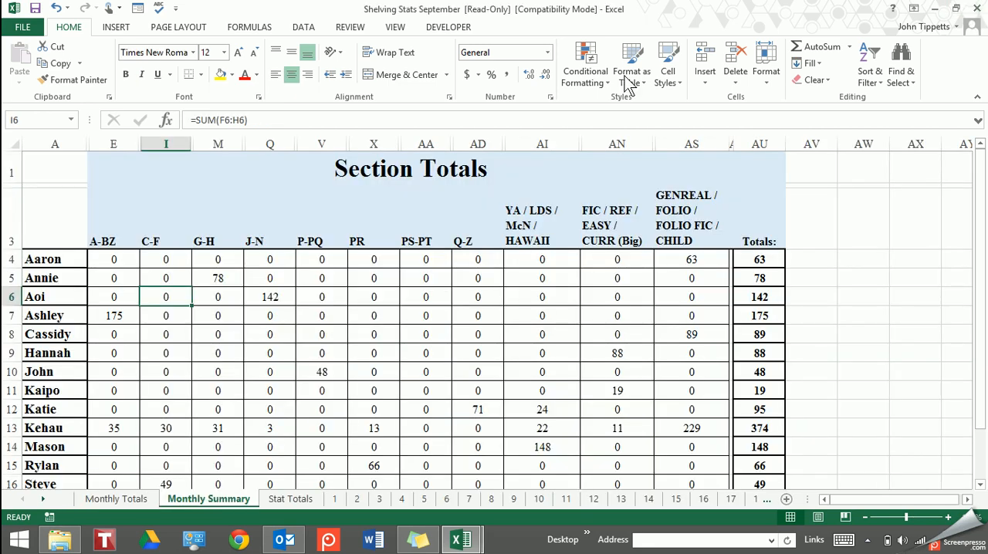
key("alt+Tab")
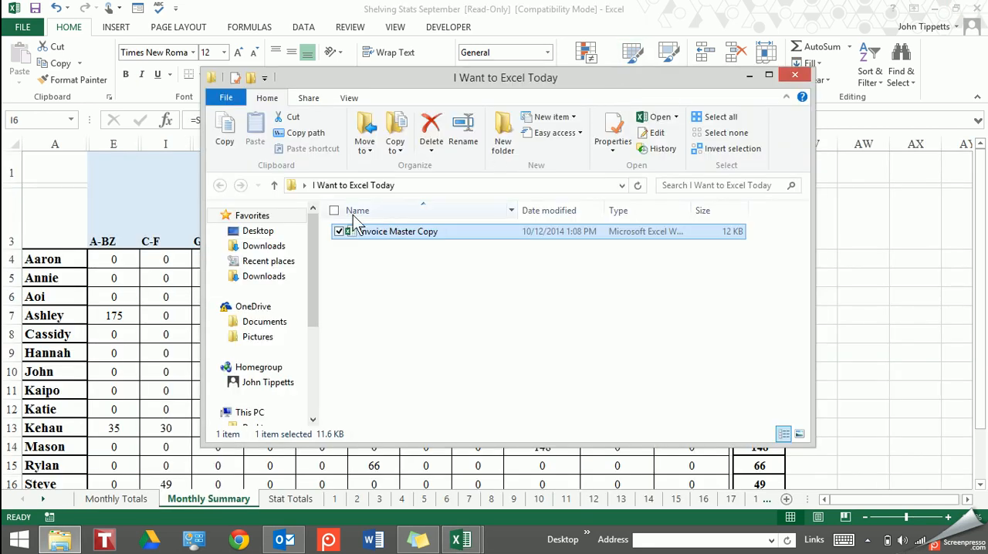
Create a new workbook from the personal template "Invoice I want to excel today"
double_click(326, 220)
left_click(28, 25)
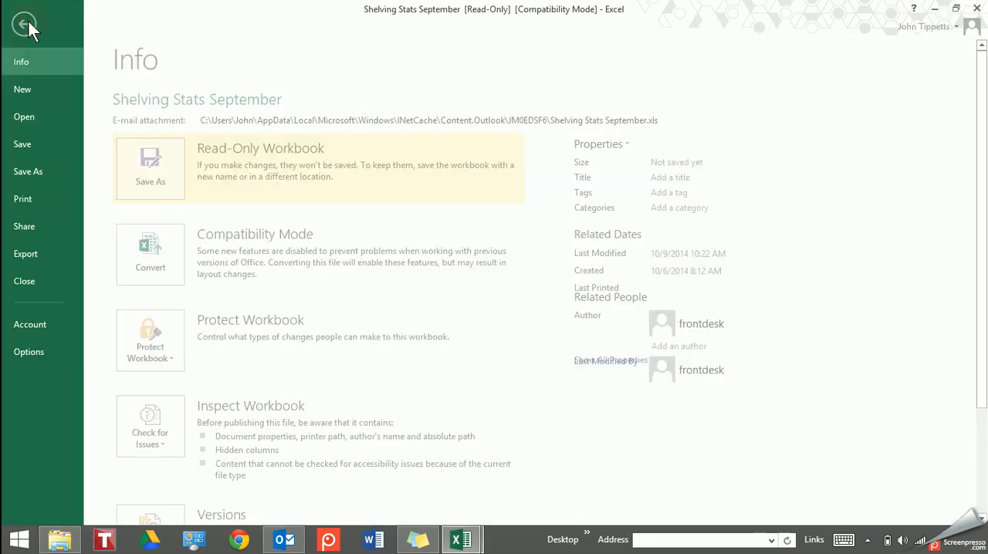
left_click(43, 117)
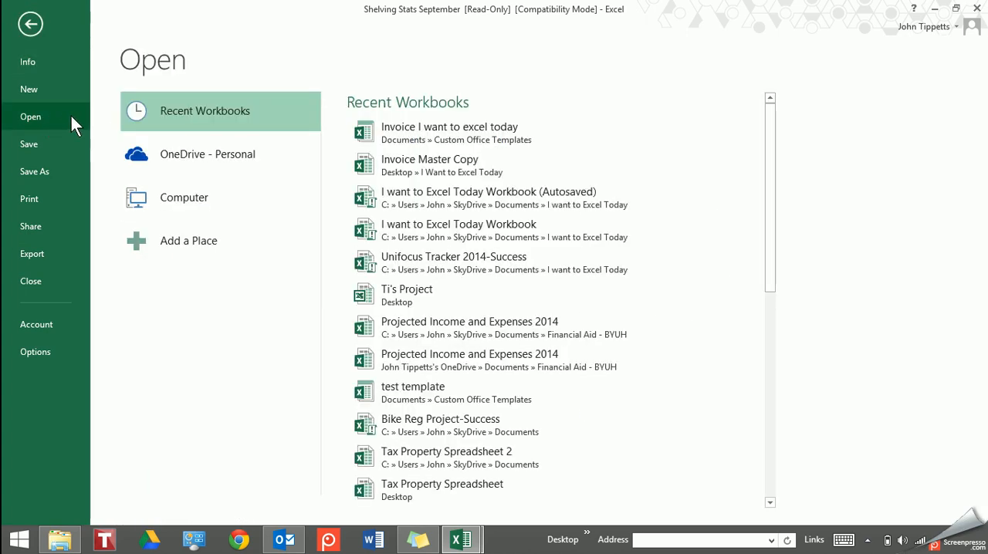
left_click(40, 86)
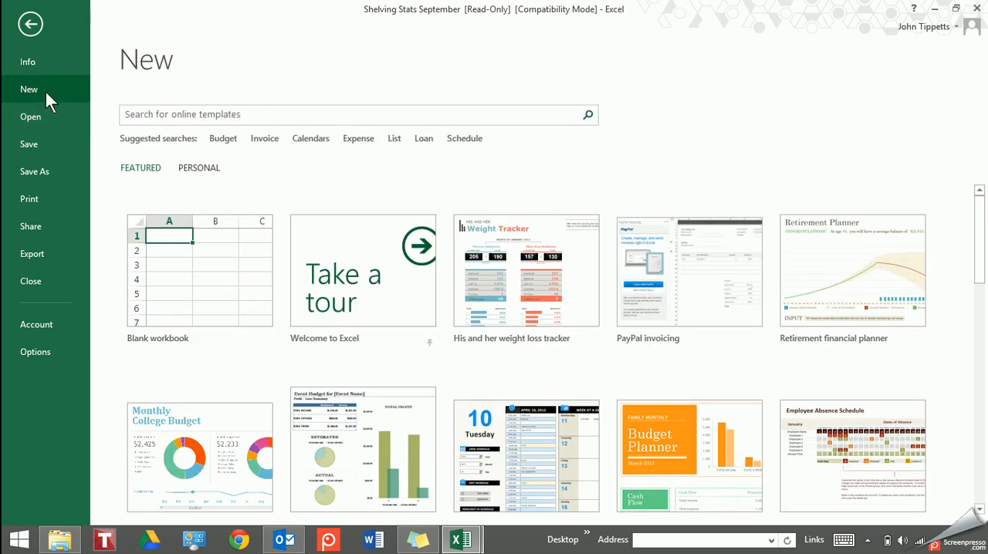
left_click(200, 169)
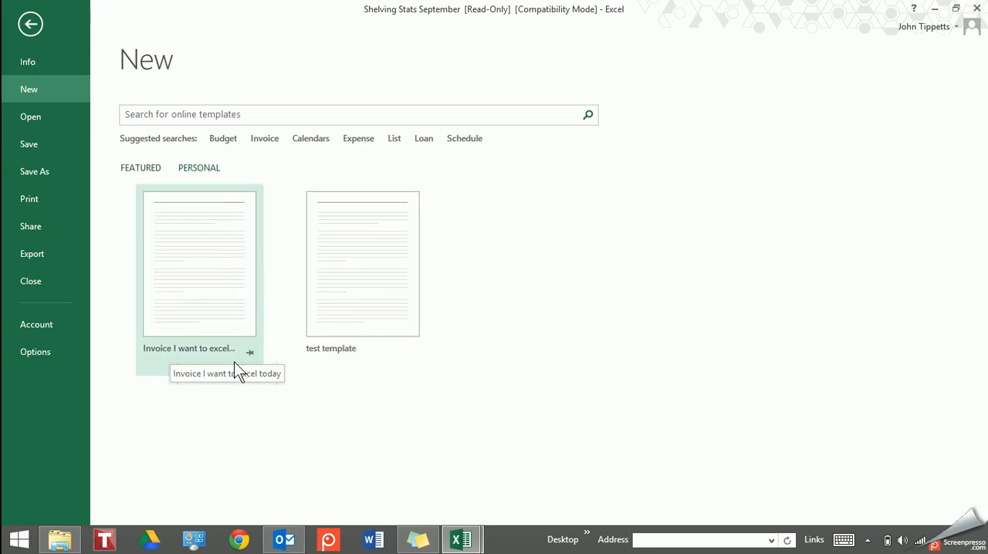
left_click(187, 241)
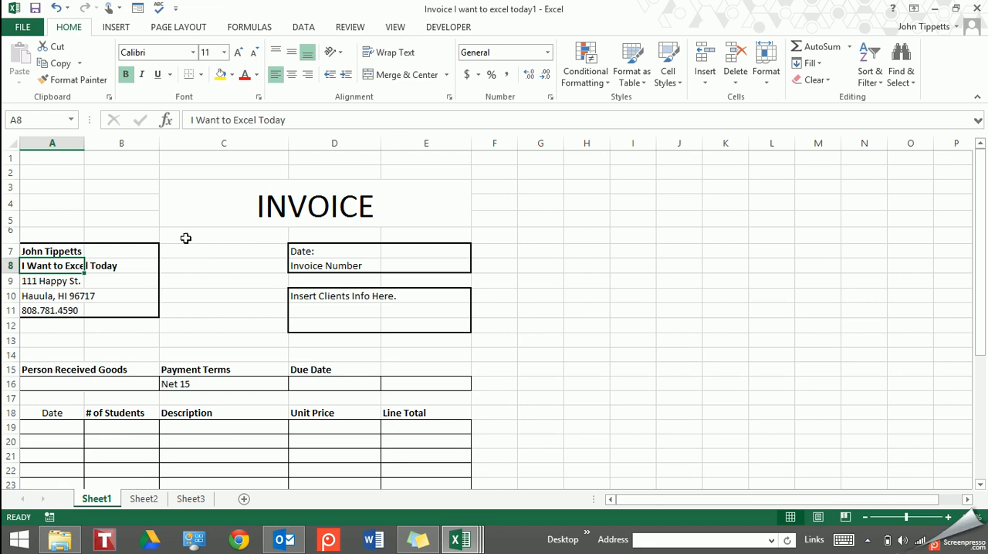
Enter 10.11.14 as the invoice date in cell E7
left_click(419, 249)
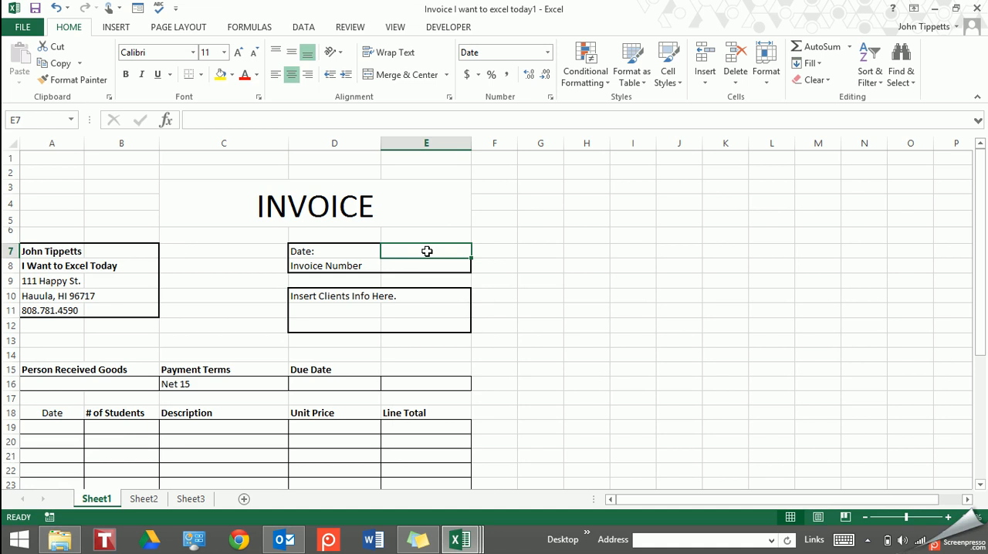
type("10")
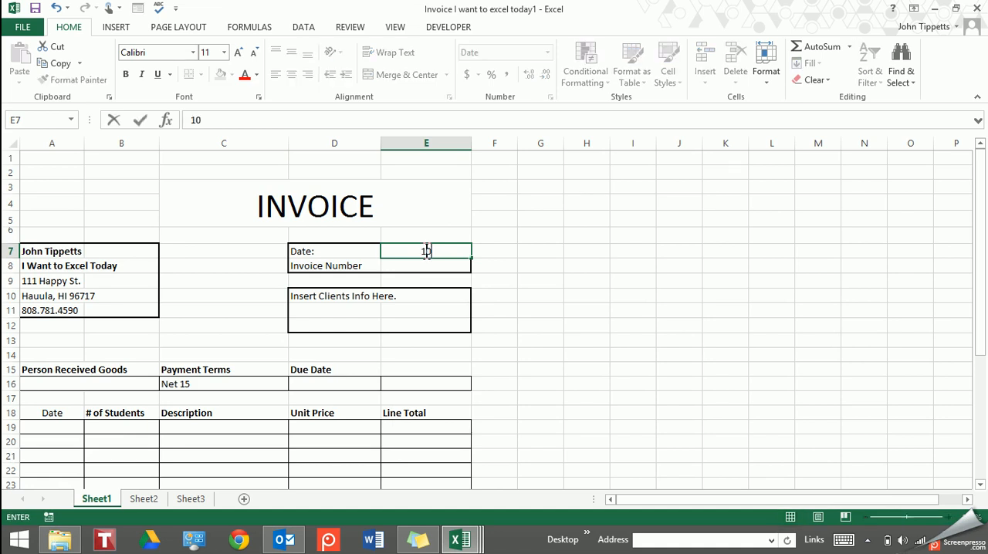
type(".11.14")
key("Return")
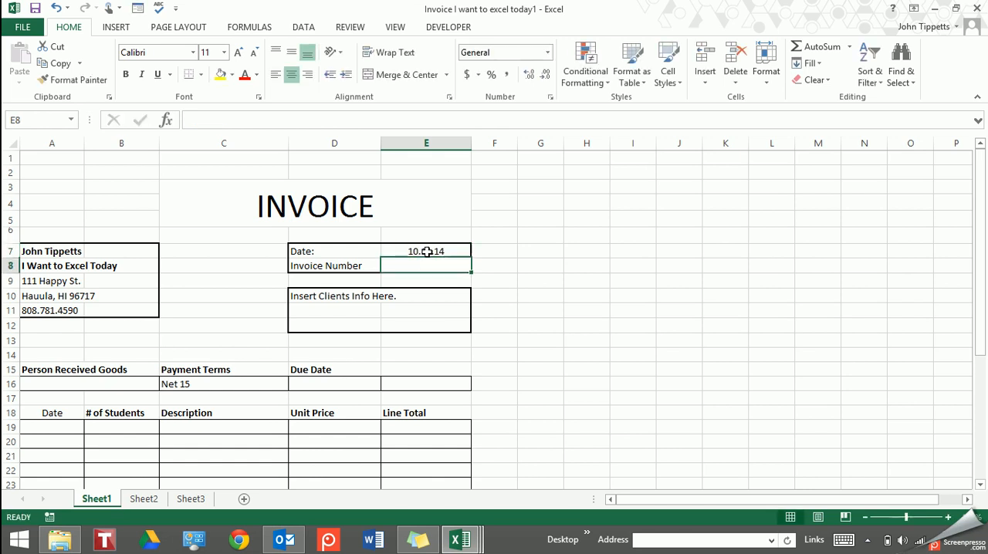
Save the invoice as the Excel Workbook "Invoice I want to excel today1" in the desktop's I Want to Excel Today folder
left_click(31, 26)
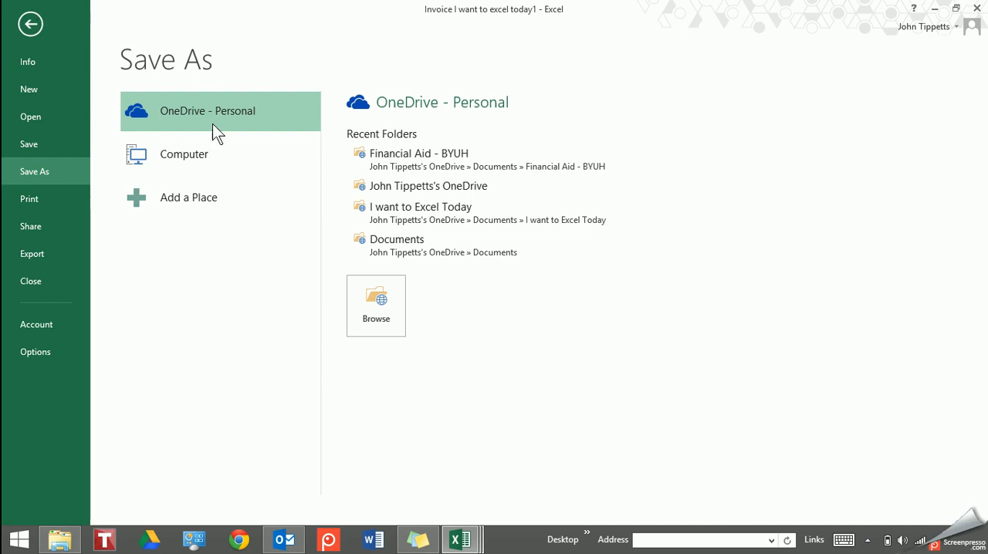
left_click(212, 150)
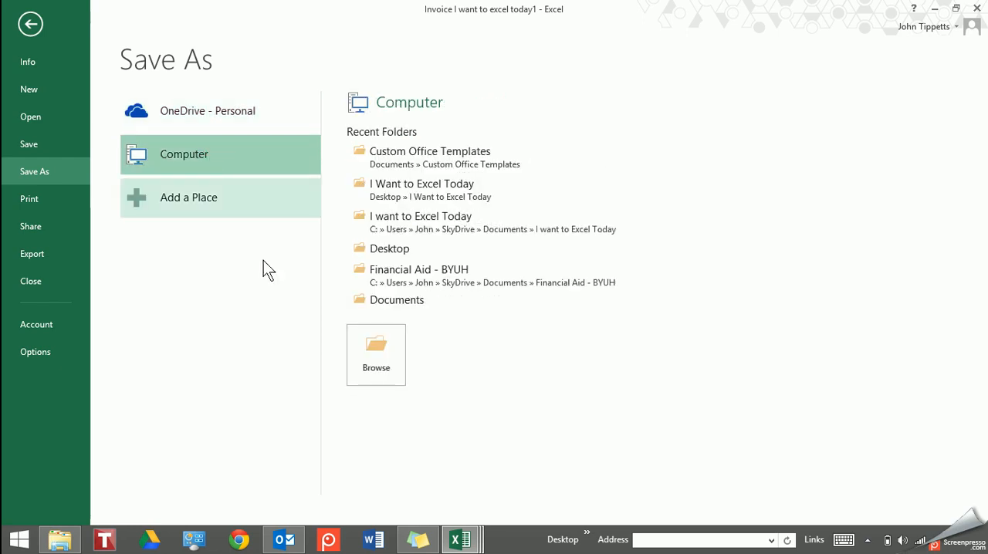
left_click(443, 187)
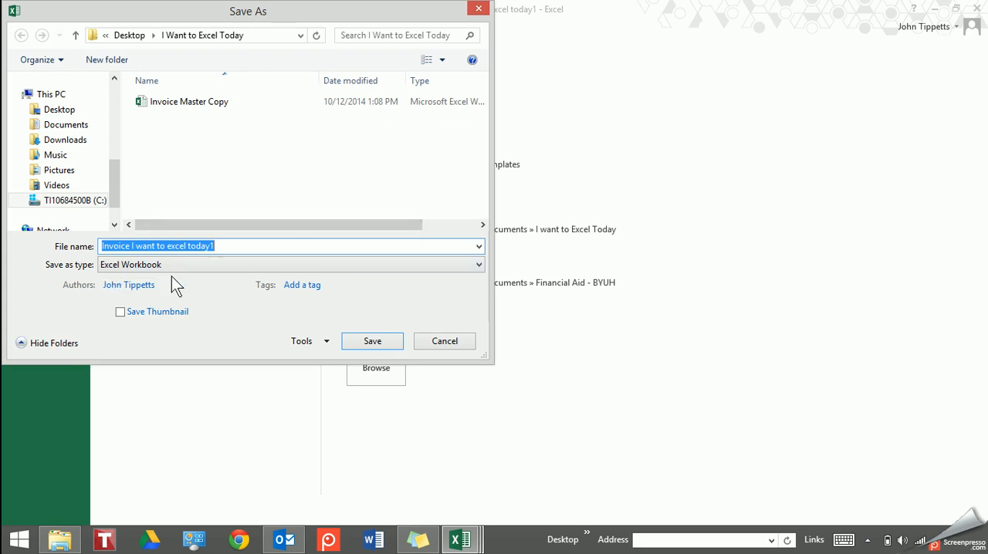
left_click(375, 340)
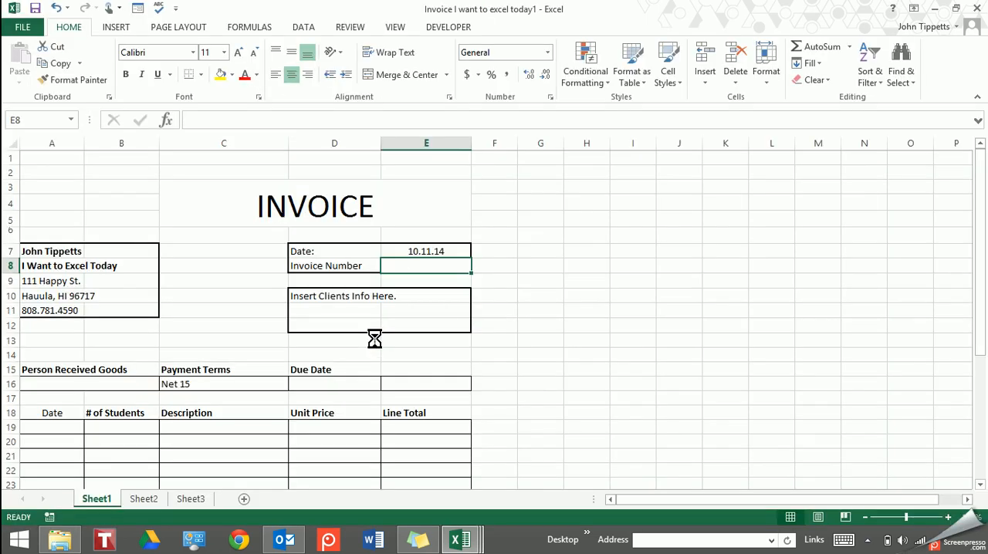
Close the saved invoice and minimize the remaining windows to show the desktop
left_click(978, 9)
left_click(934, 9)
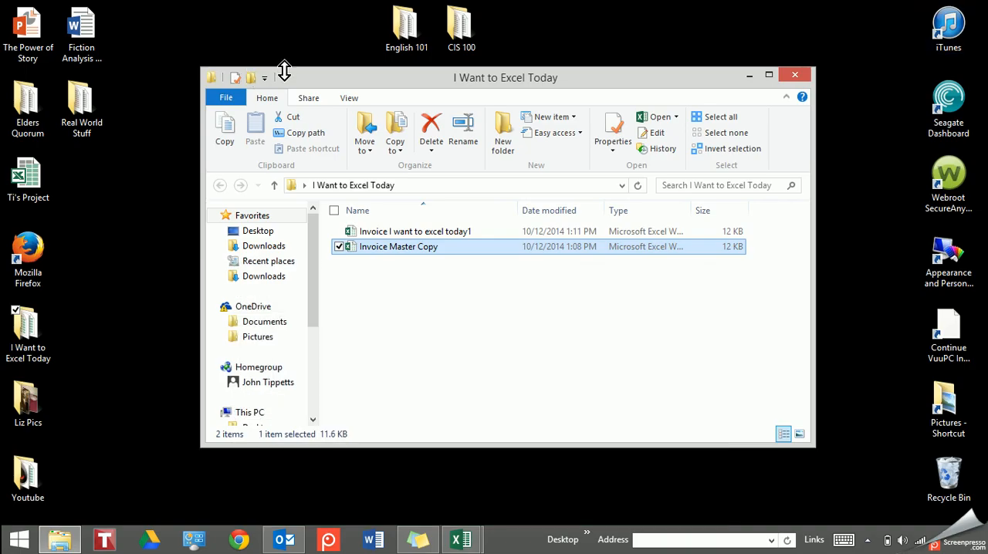
left_click(749, 77)
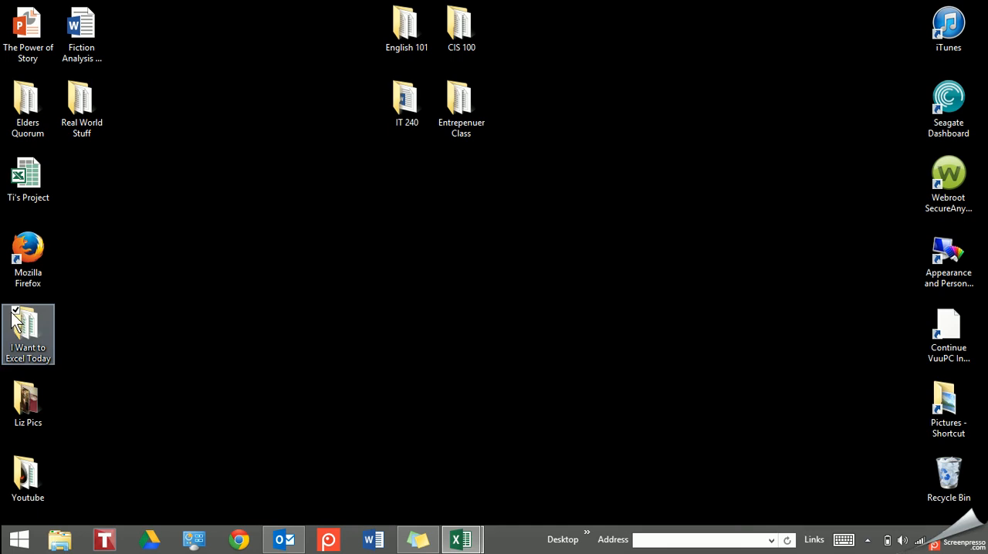
Open "Invoice I want to excel today1" from the desktop's I Want to Excel Today folder, check its date in E7 and close it
left_click_drag(24, 328, 465, 323)
double_click(465, 323)
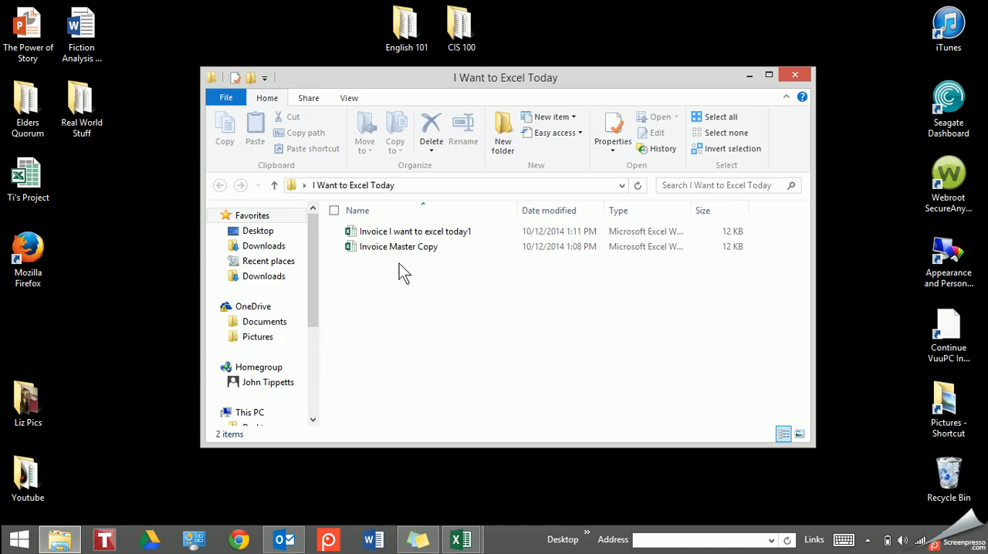
double_click(403, 232)
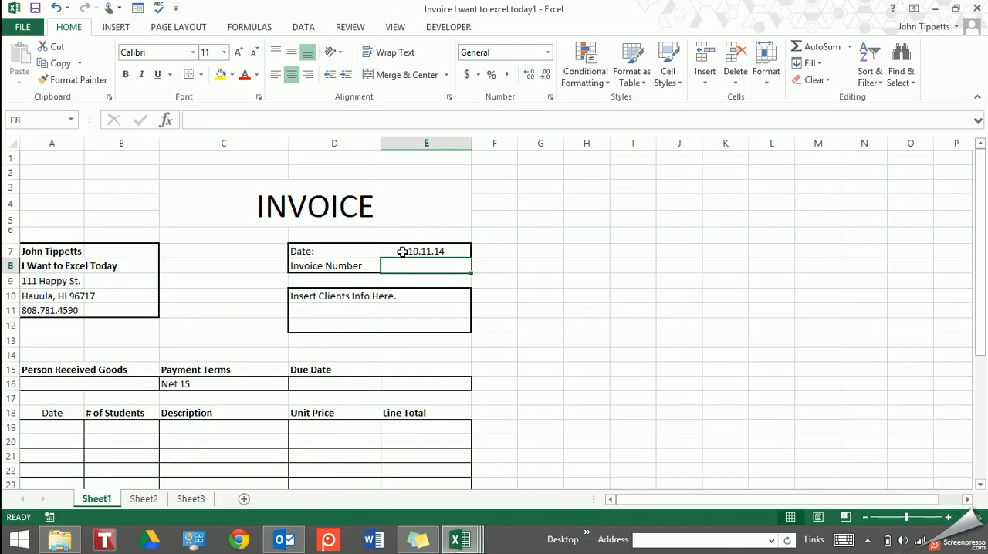
left_click(404, 253)
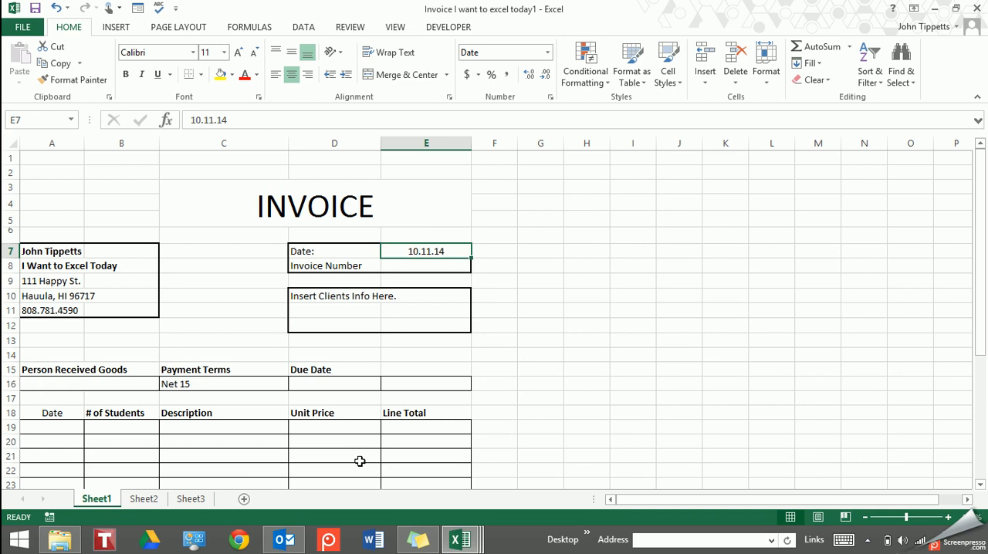
left_click(958, 11)
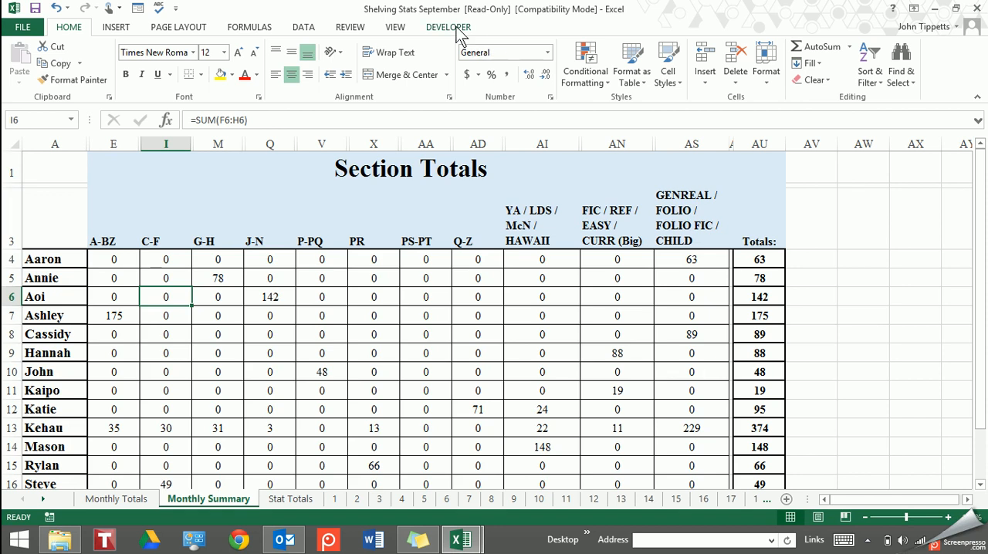
View the personal templates offered for a new workbook and return to the featured ones
left_click(22, 28)
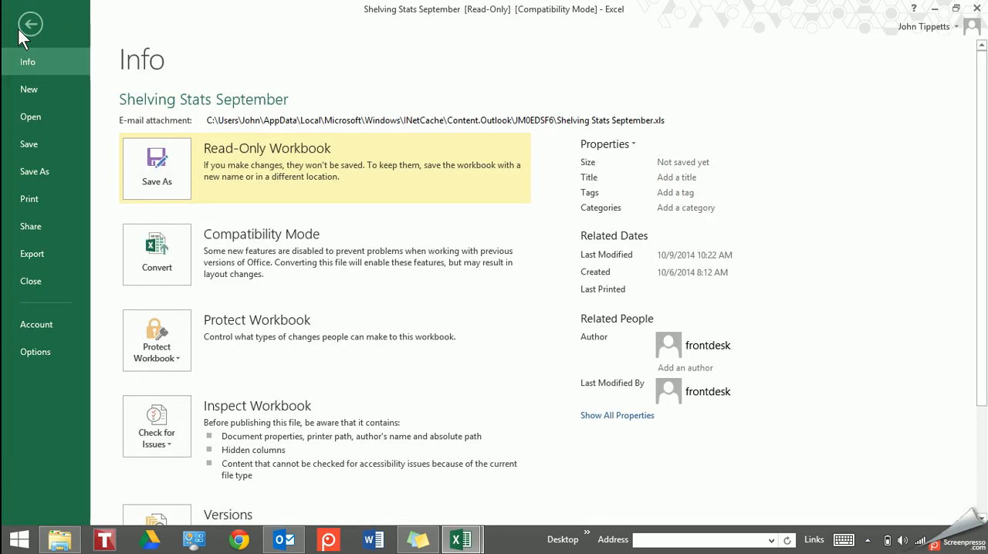
left_click(34, 22)
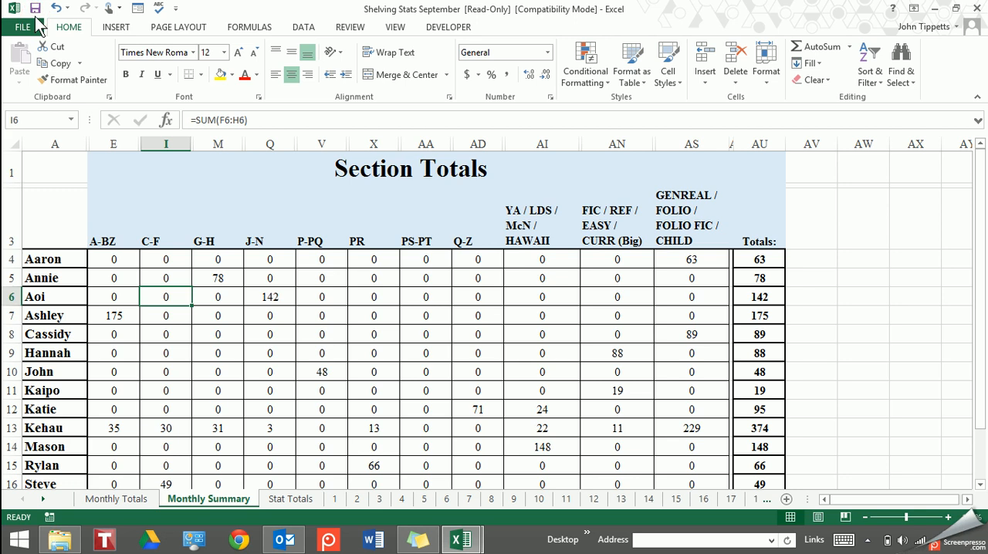
left_click(23, 28)
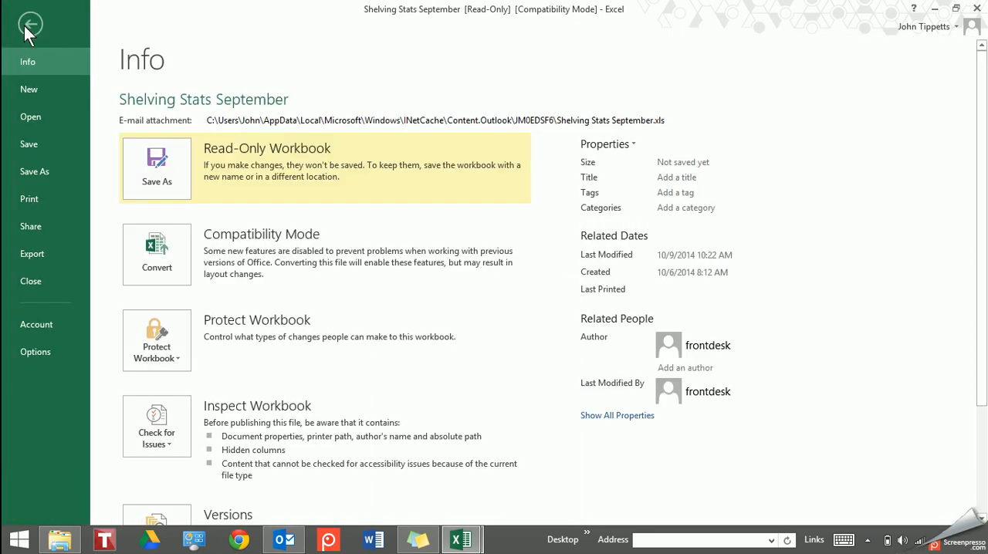
left_click(33, 91)
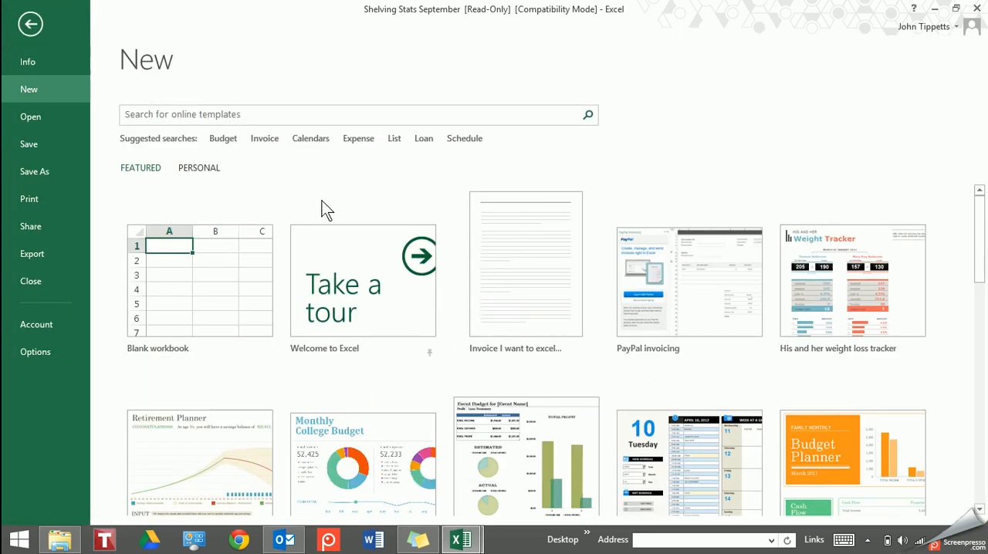
key("ctrl")
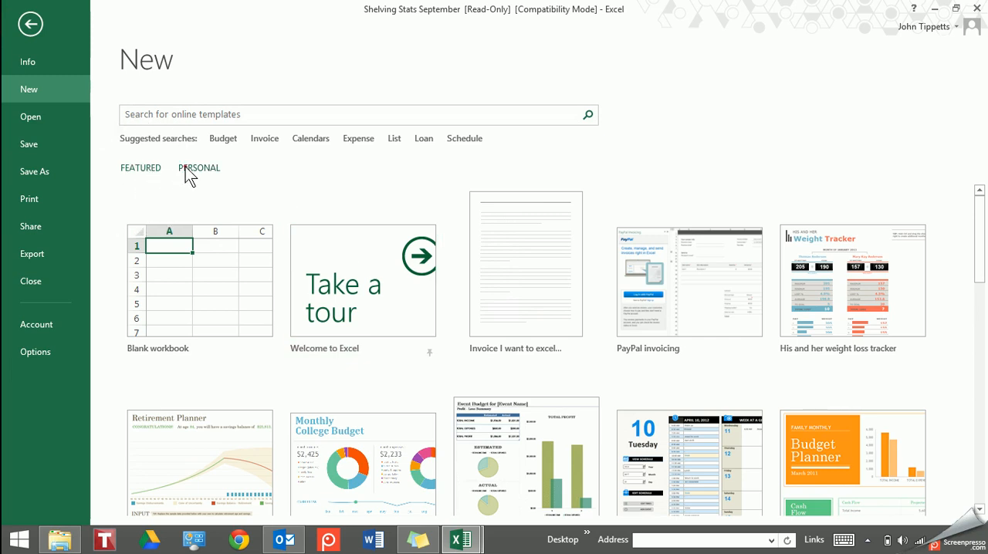
left_click(185, 167)
left_click(152, 166)
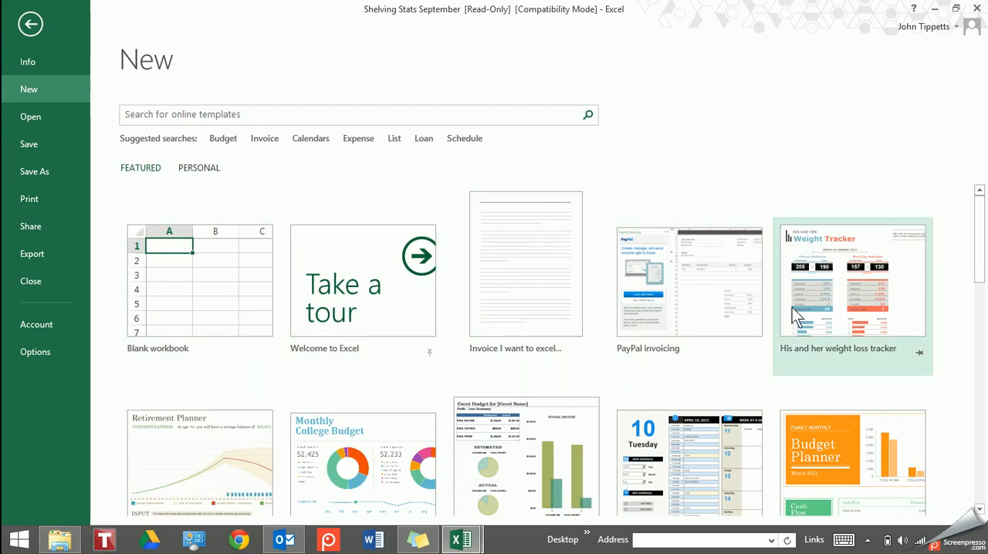
Look through the full list of featured templates for new workbooks
scroll(792, 308, "down", 3)
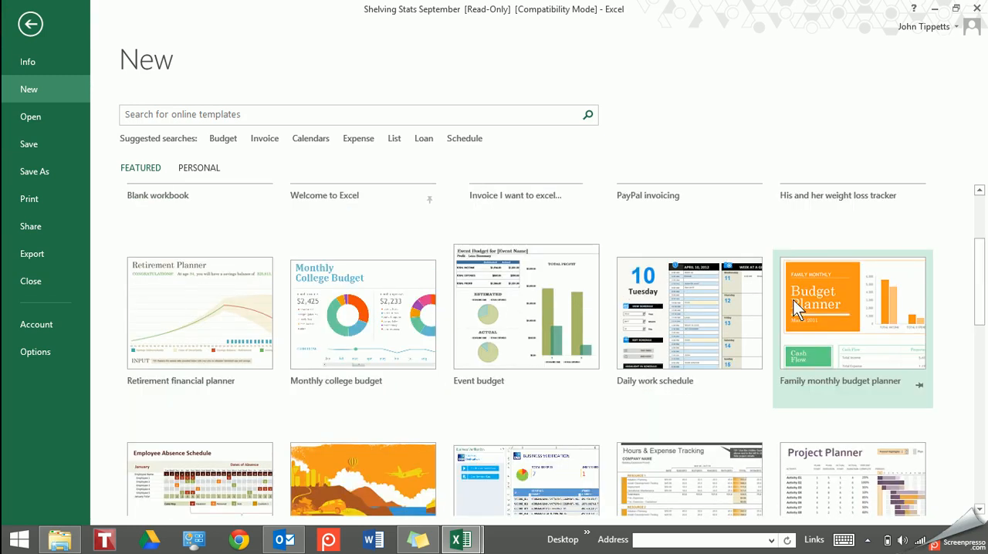
scroll(793, 300, "up", 3)
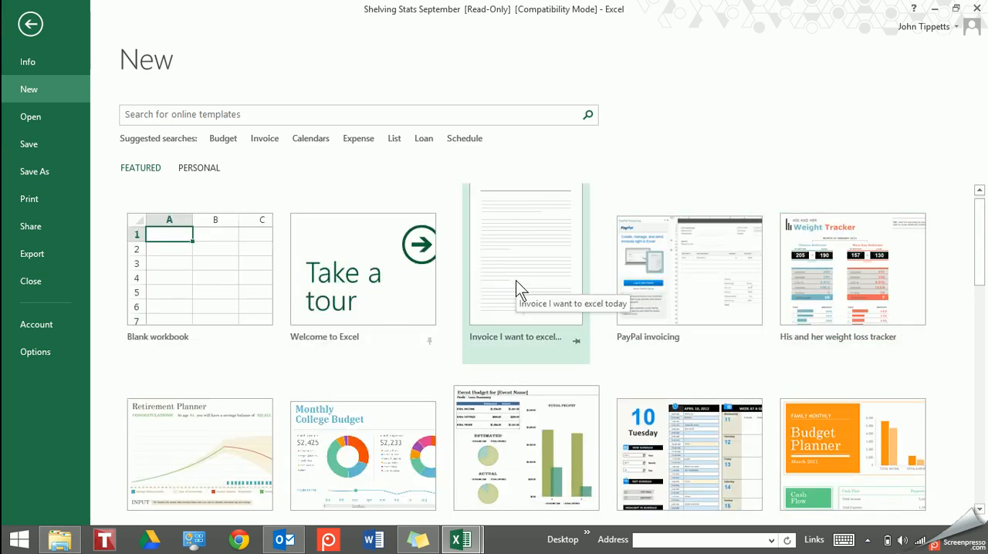
scroll(516, 282, "down", 2)
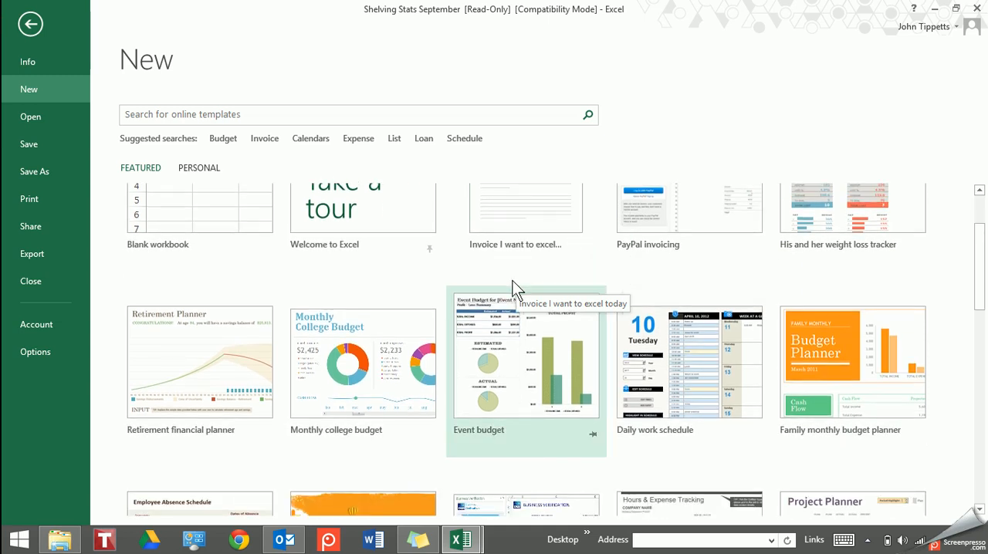
scroll(516, 287, "down", 4)
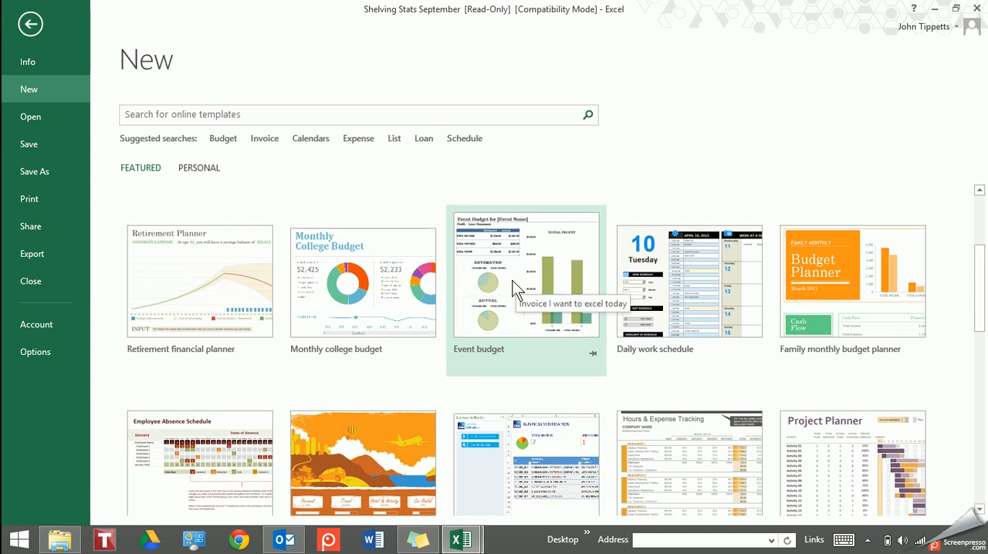
scroll(516, 287, "down", 3)
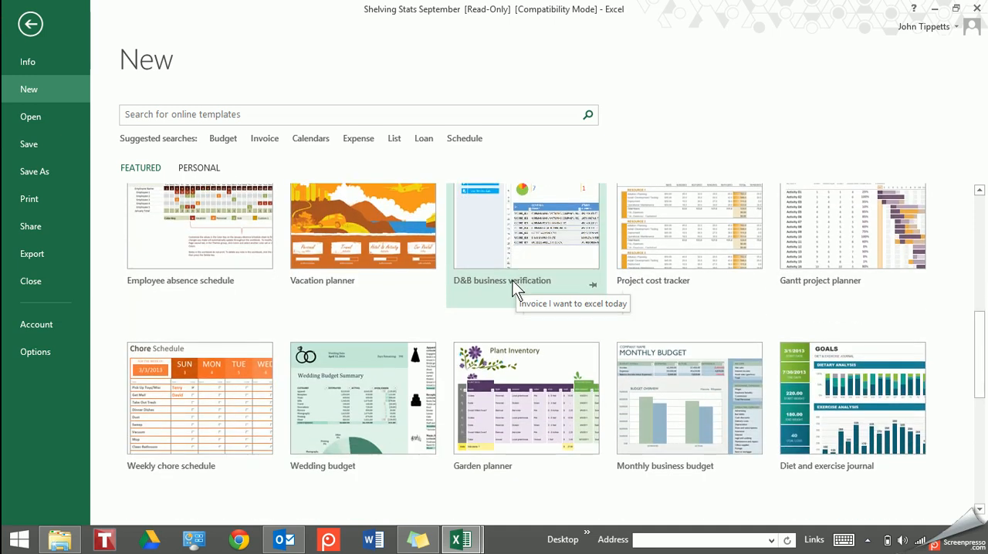
scroll(515, 288, "down", 4)
scroll(516, 287, "down", 3)
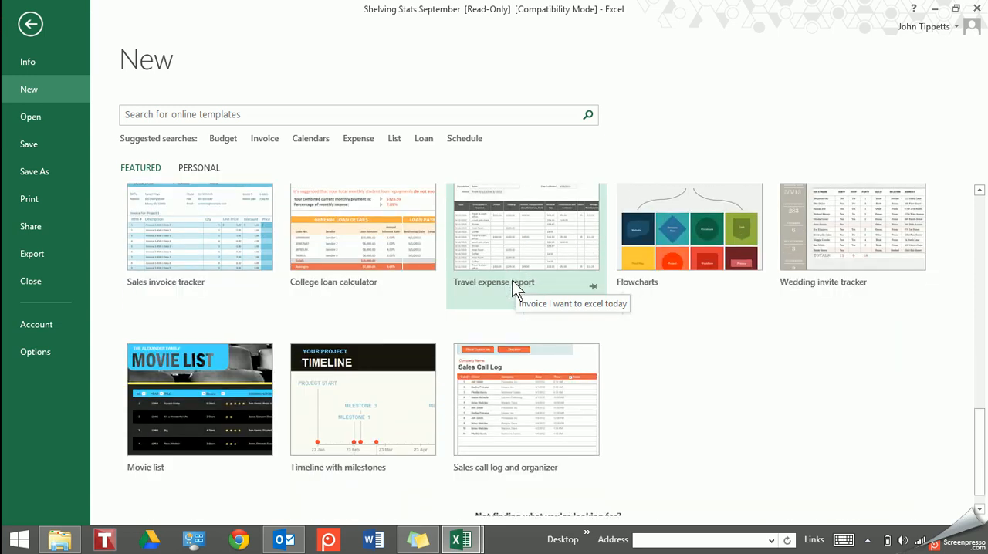
scroll(516, 287, "down", 1)
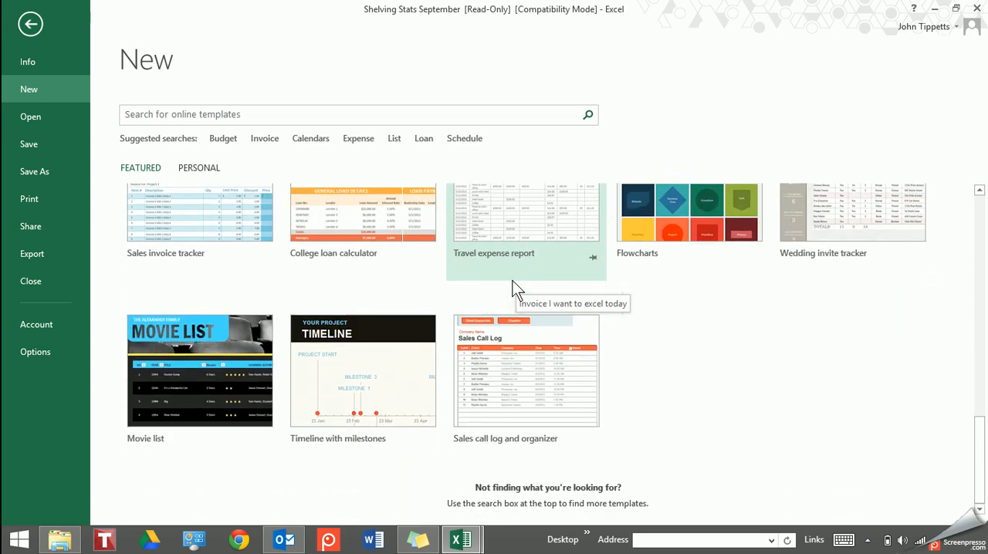